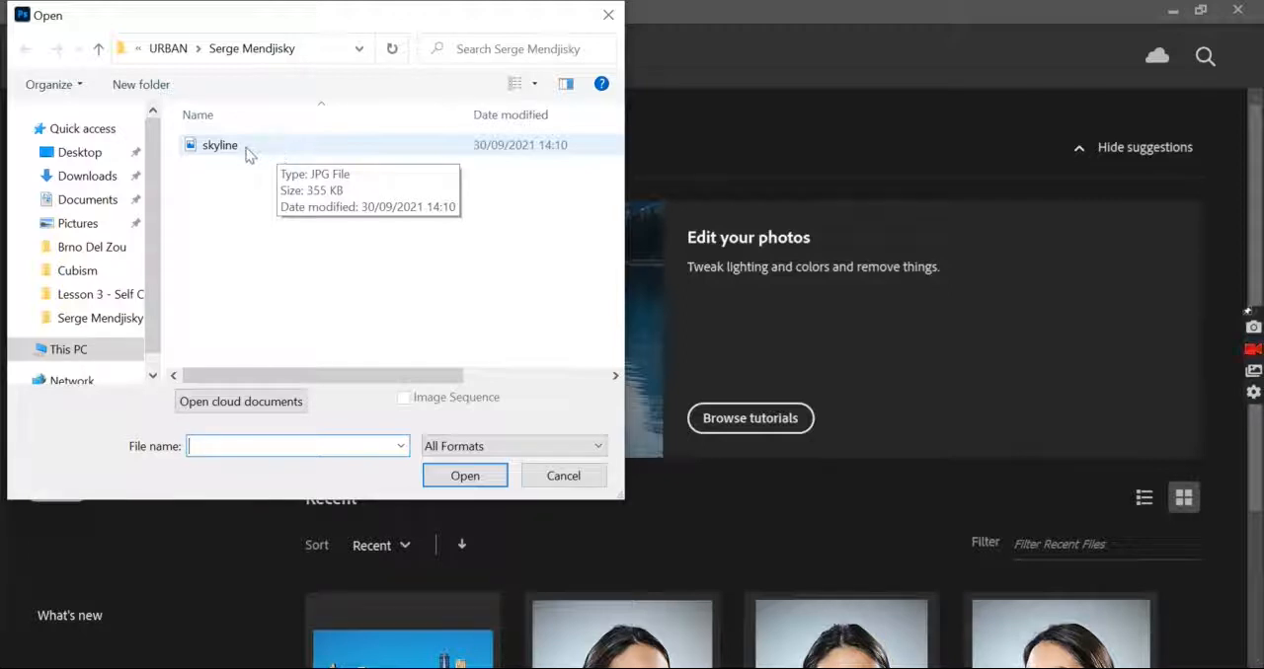
# Open the skyline JPG image from the Serge Mendjisky folder
pyautogui.click(177, 149)
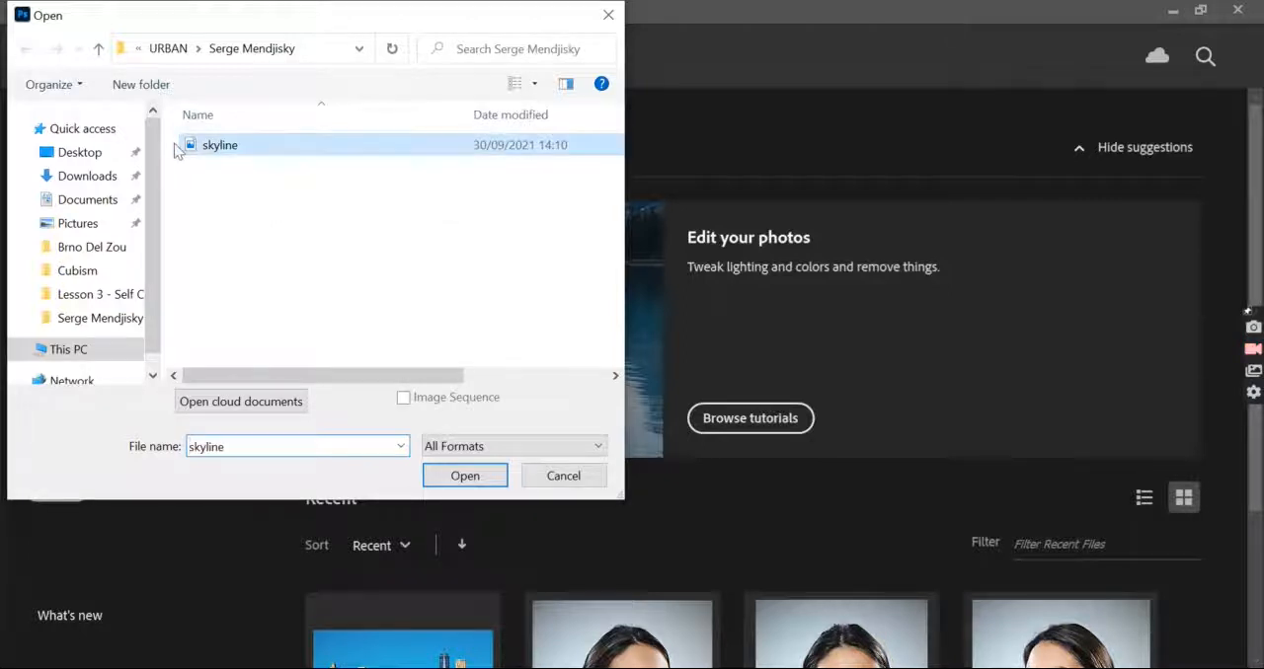
pyautogui.click(439, 484)
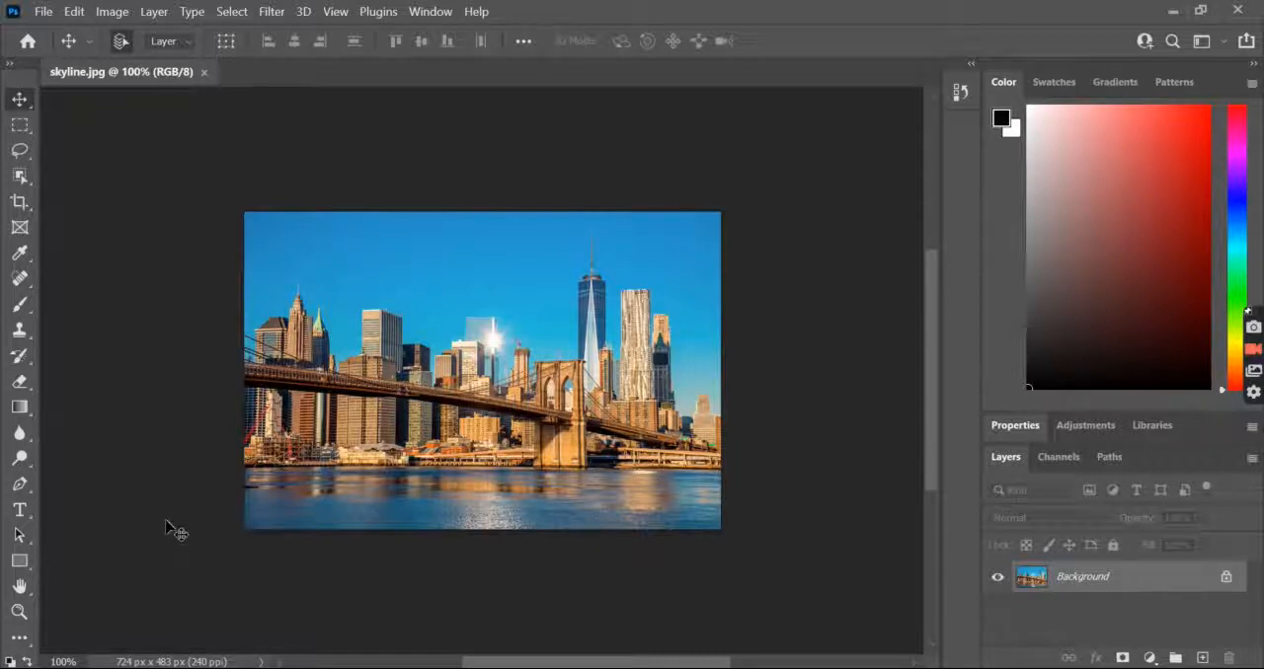
# Apply a Brightness/Contrast adjustment to the photo with brightness -2 and a very slight contrast change
pyautogui.click(113, 12)
pyautogui.moveTo(138, 54)
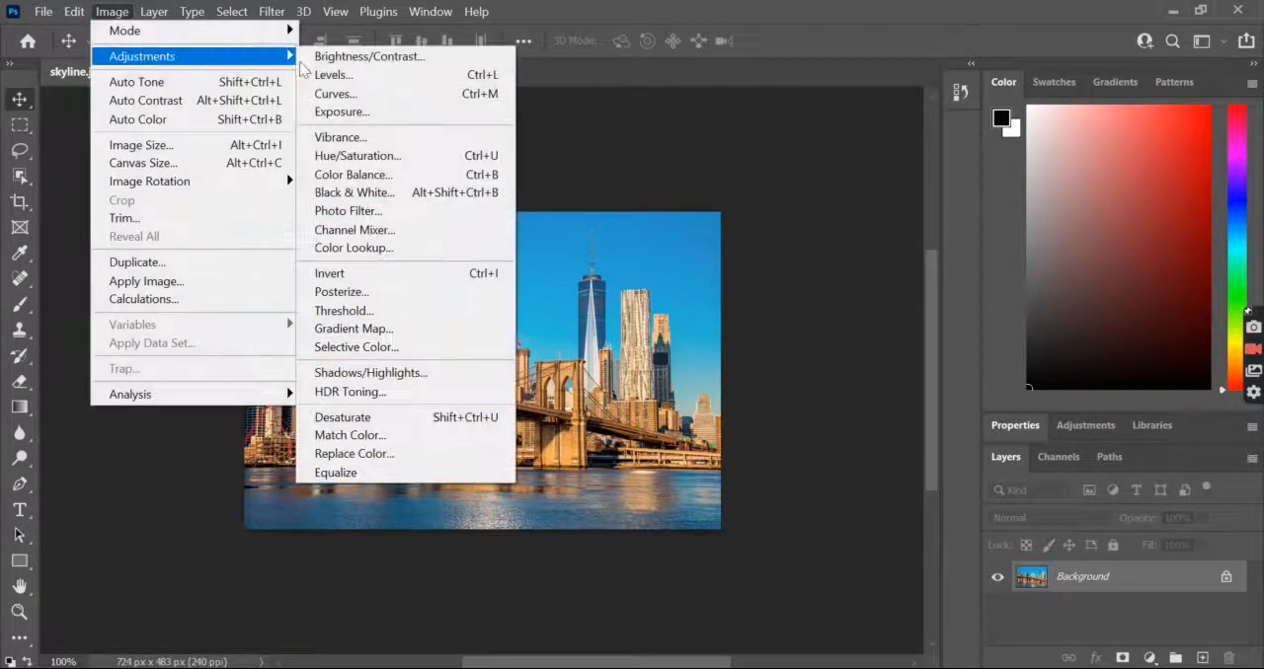
pyautogui.click(367, 58)
pyautogui.moveTo(817, 210); pyautogui.dragTo(818, 214)
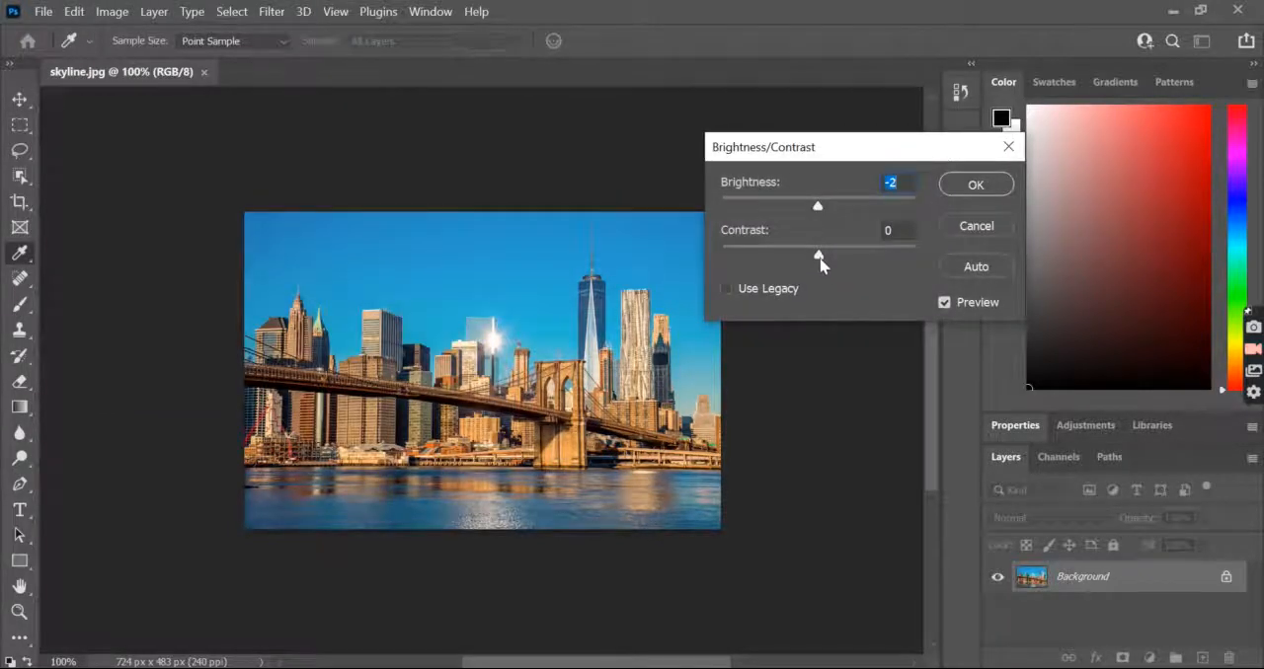
pyautogui.moveTo(822, 258); pyautogui.dragTo(815, 257)
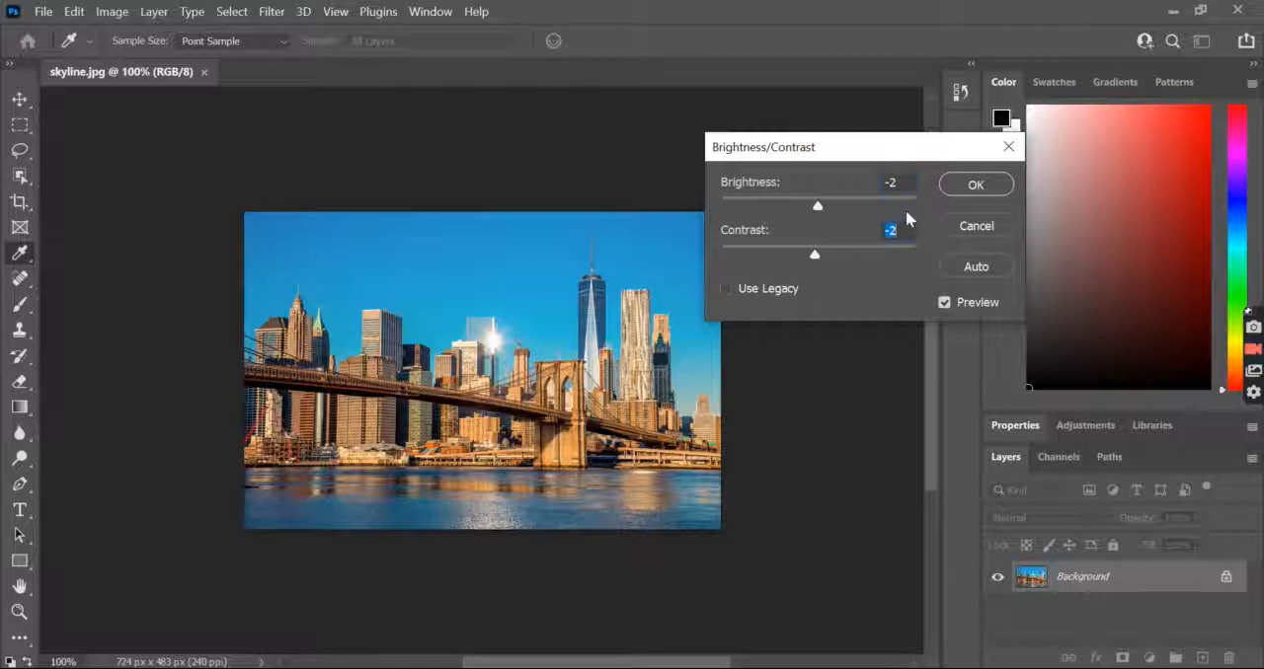
pyautogui.click(981, 191)
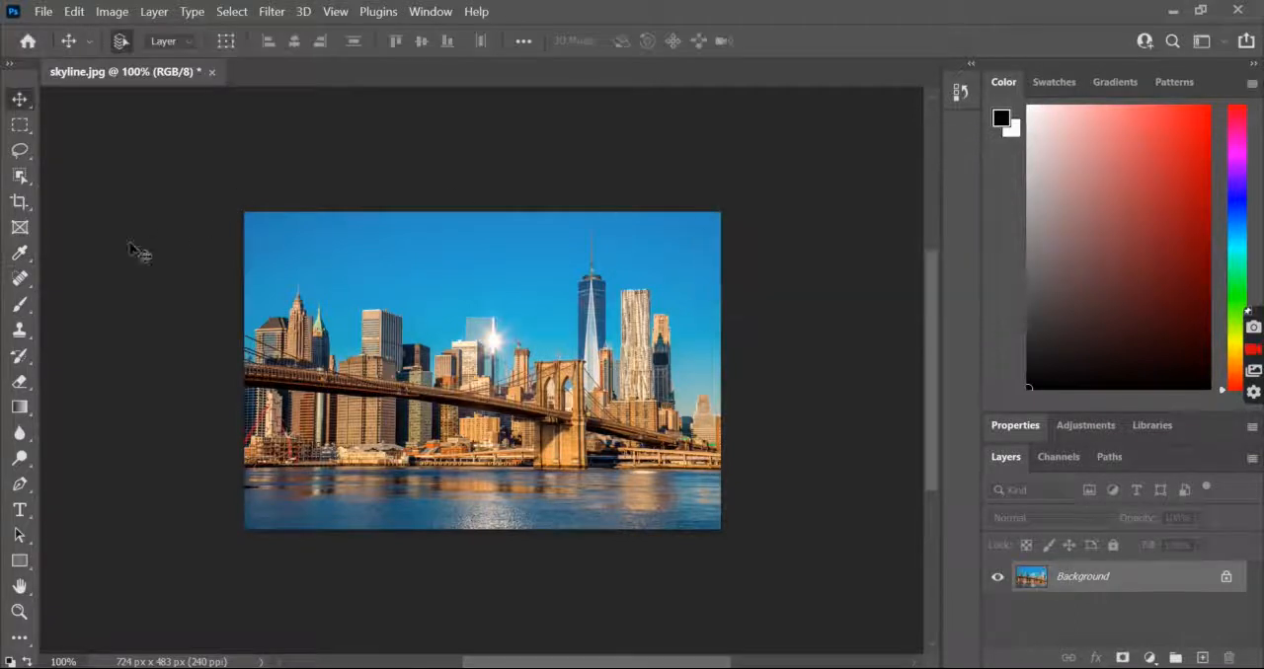
# Crop a thin sliver off the photo's left and right sides, to 708 × 483 px
pyautogui.click(19, 202)
pyautogui.moveTo(237, 206); pyautogui.dragTo(241, 209)
pyautogui.moveTo(711, 518); pyautogui.dragTo(707, 519)
pyautogui.press('Return')
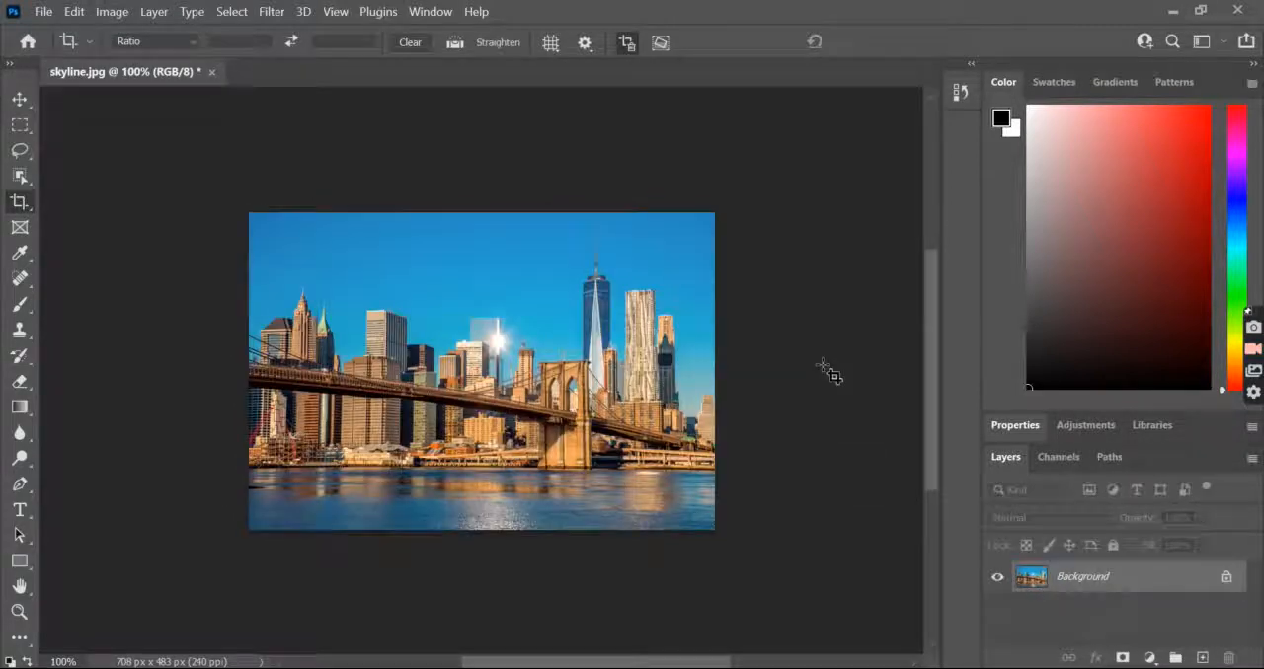
# Select a tall narrow rectangular strip along the photo's left edge and copy it to a new layer
pyautogui.click(19, 126)
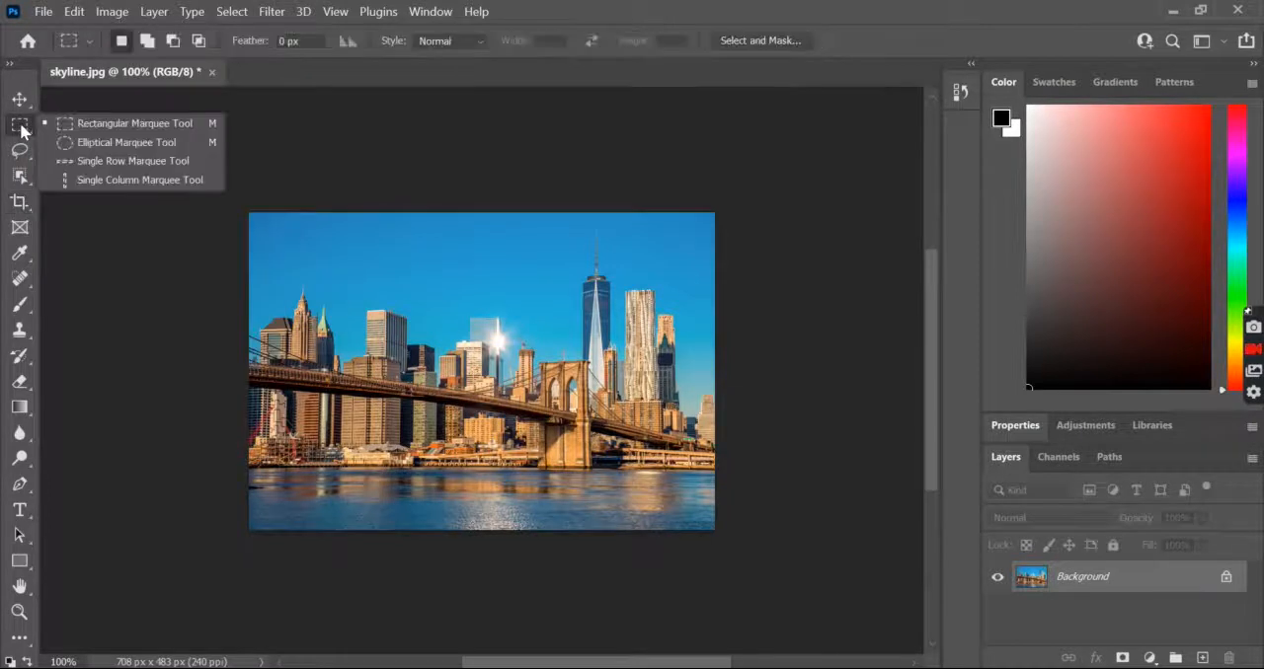
pyautogui.click(124, 126)
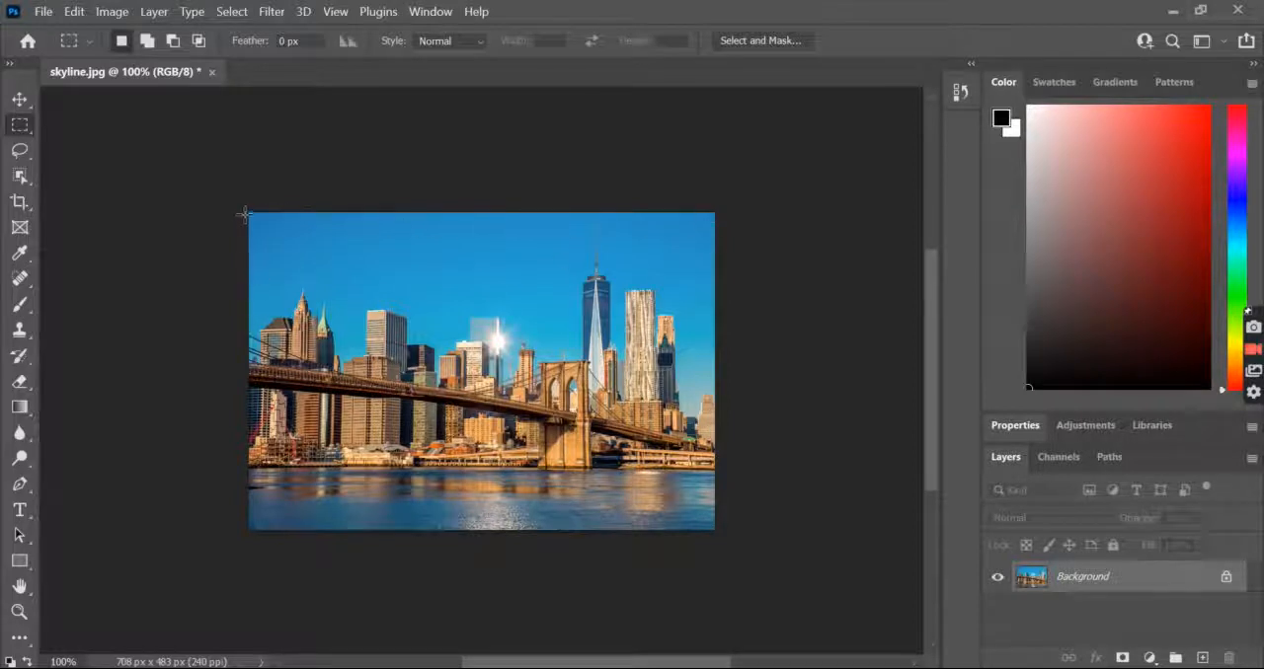
pyautogui.moveTo(246, 215); pyautogui.dragTo(282, 484)
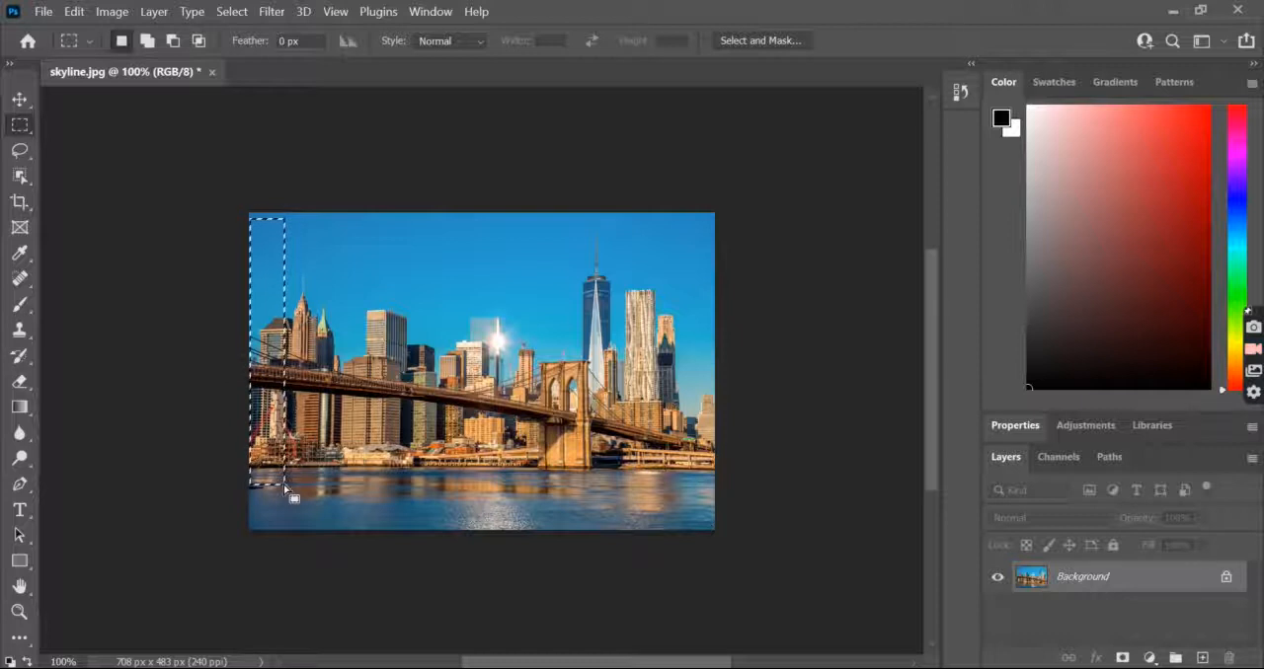
pyautogui.rightClick(278, 270)
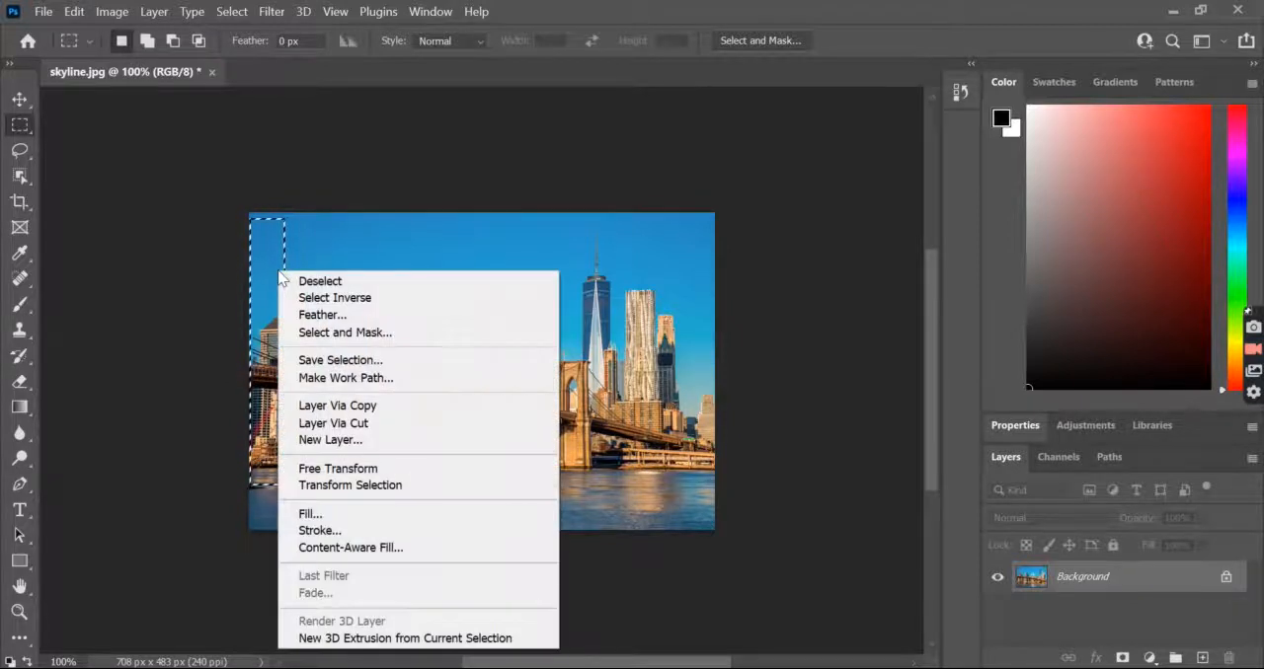
pyautogui.click(391, 407)
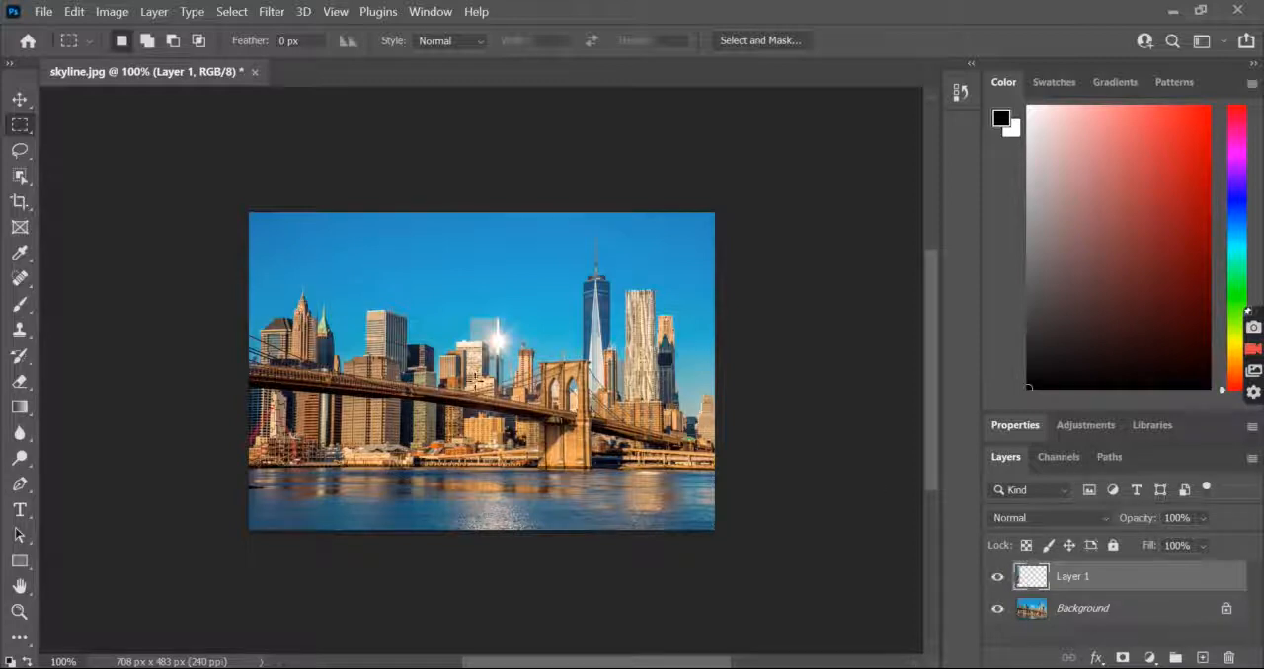
# Shift the copied left-edge strip slightly out of alignment with the skyline and flatten the image
pyautogui.click(20, 99)
pyautogui.moveTo(268, 316)
pyautogui.mouseDown()
pyautogui.moveTo(283, 309)
pyautogui.moveTo(286, 335)
pyautogui.moveTo(285, 312)
pyautogui.moveTo(268, 310)
pyautogui.mouseUp()
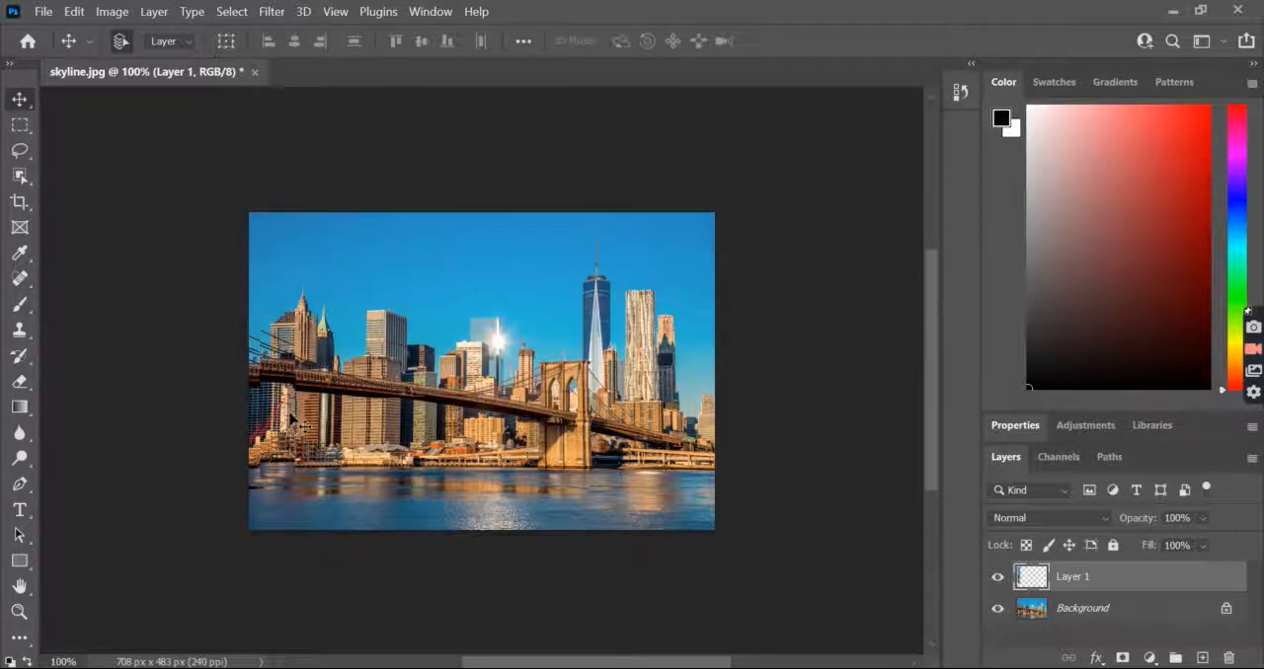
pyautogui.rightClick(1096, 584)
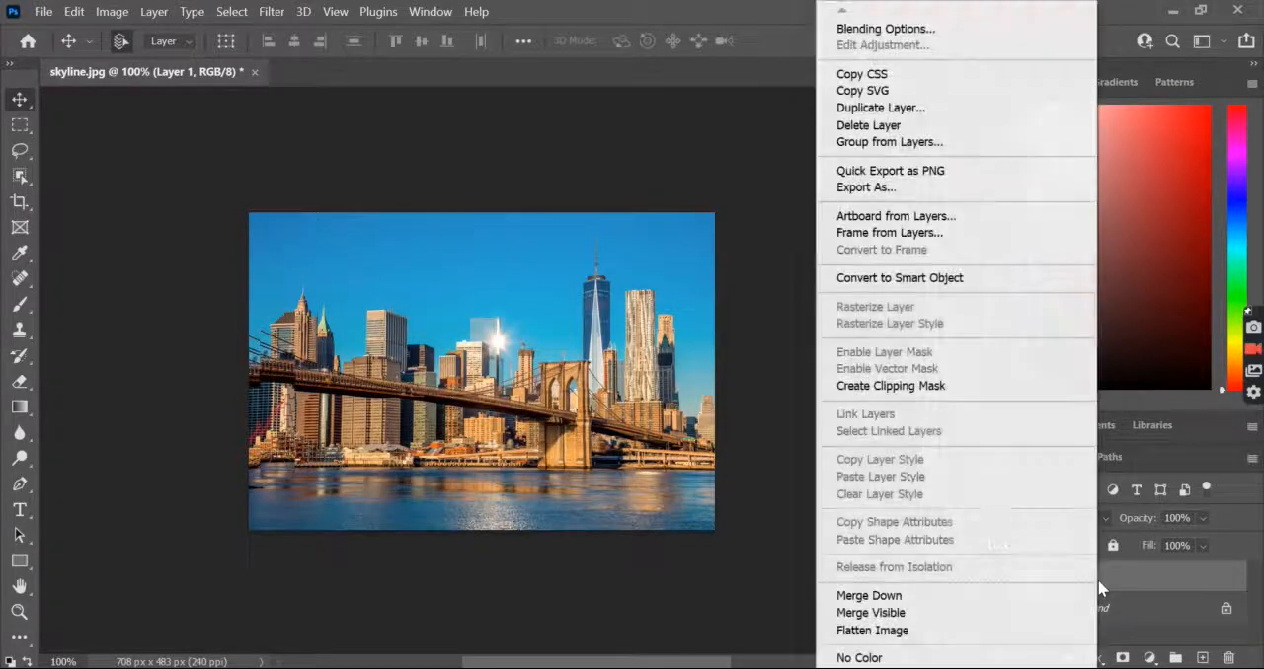
pyautogui.click(914, 639)
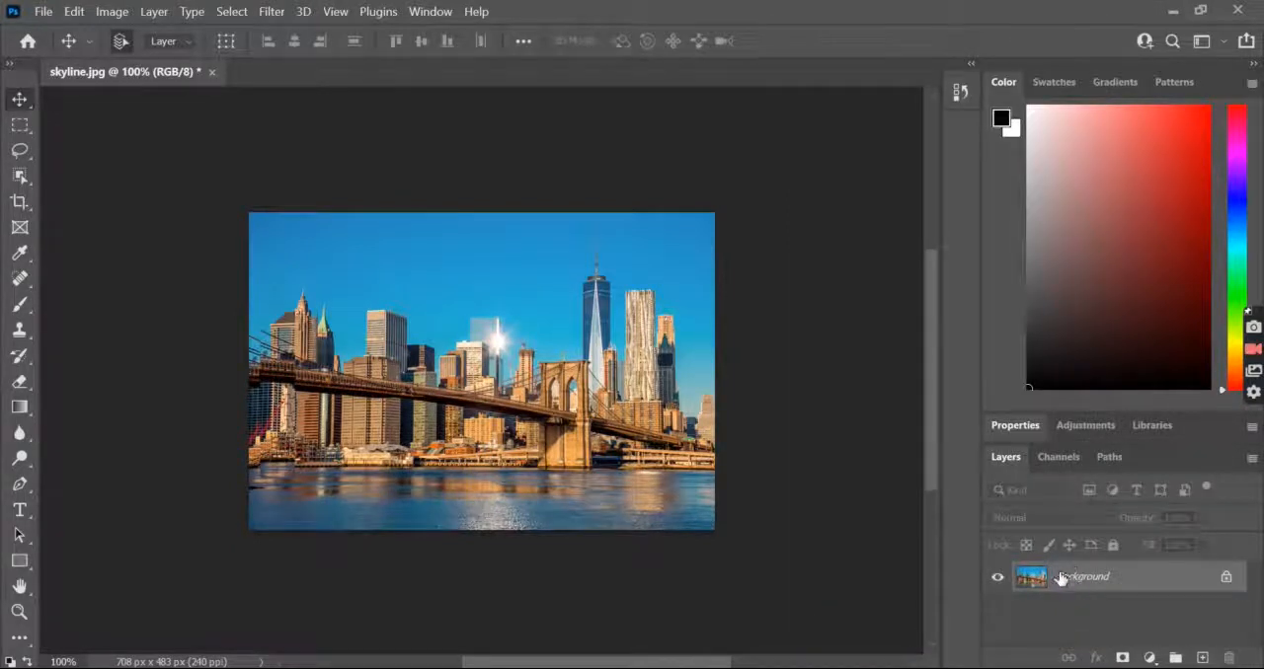
# Select a second tall strip, beside the first and reaching from the sky into the water, and copy it to a new layer
pyautogui.click(19, 124)
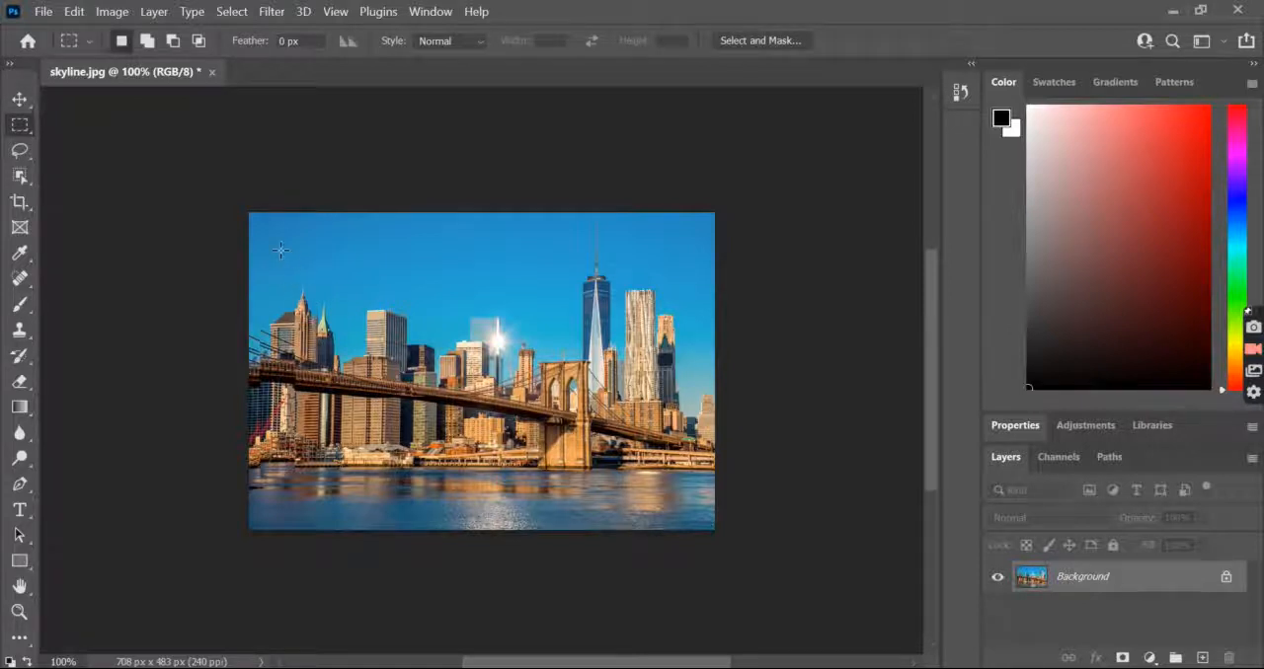
pyautogui.moveTo(277, 250); pyautogui.dragTo(307, 513)
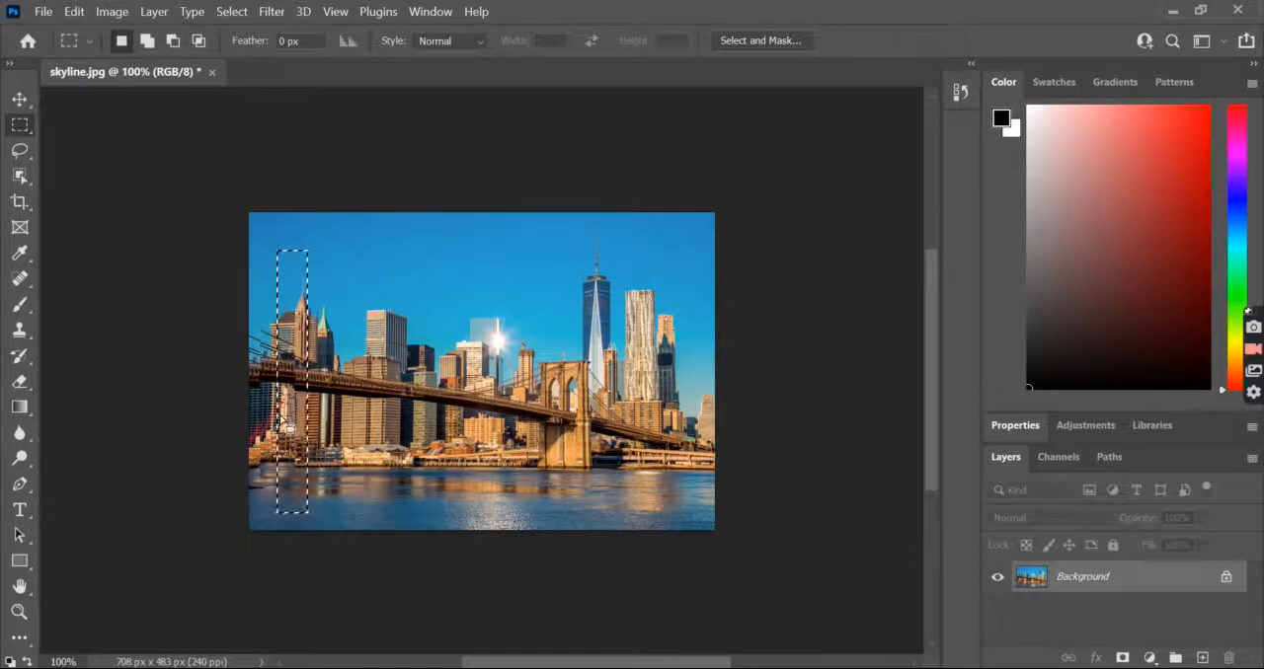
pyautogui.rightClick(290, 293)
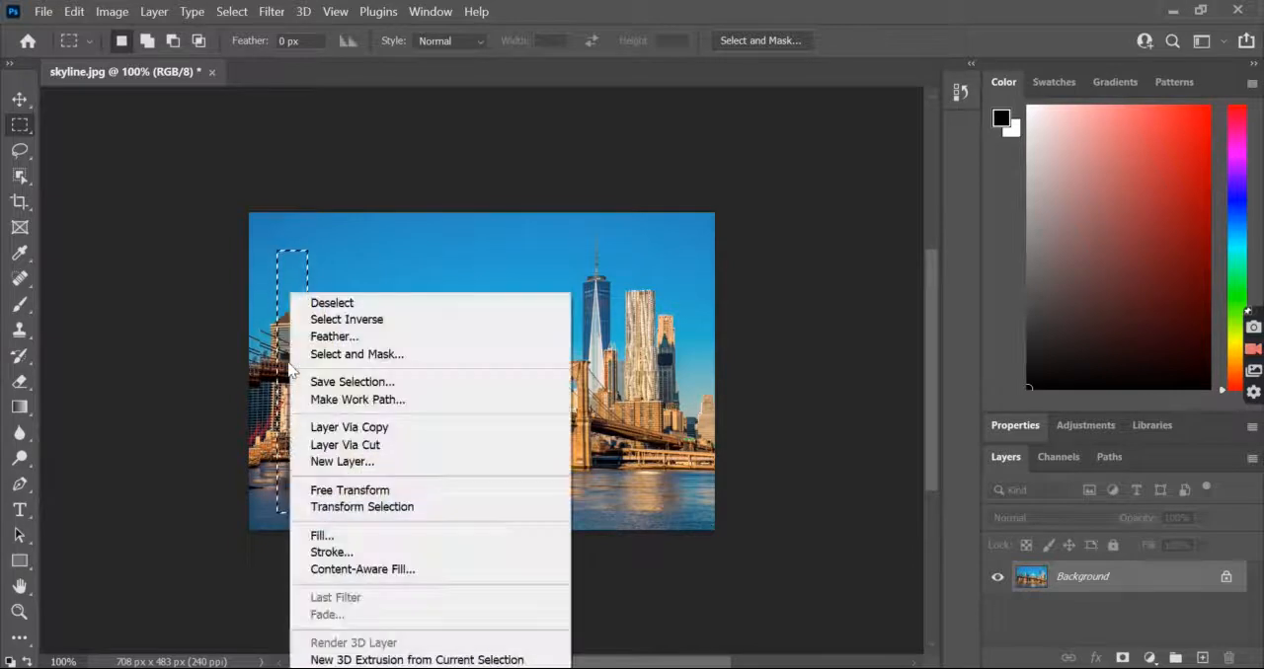
pyautogui.click(345, 429)
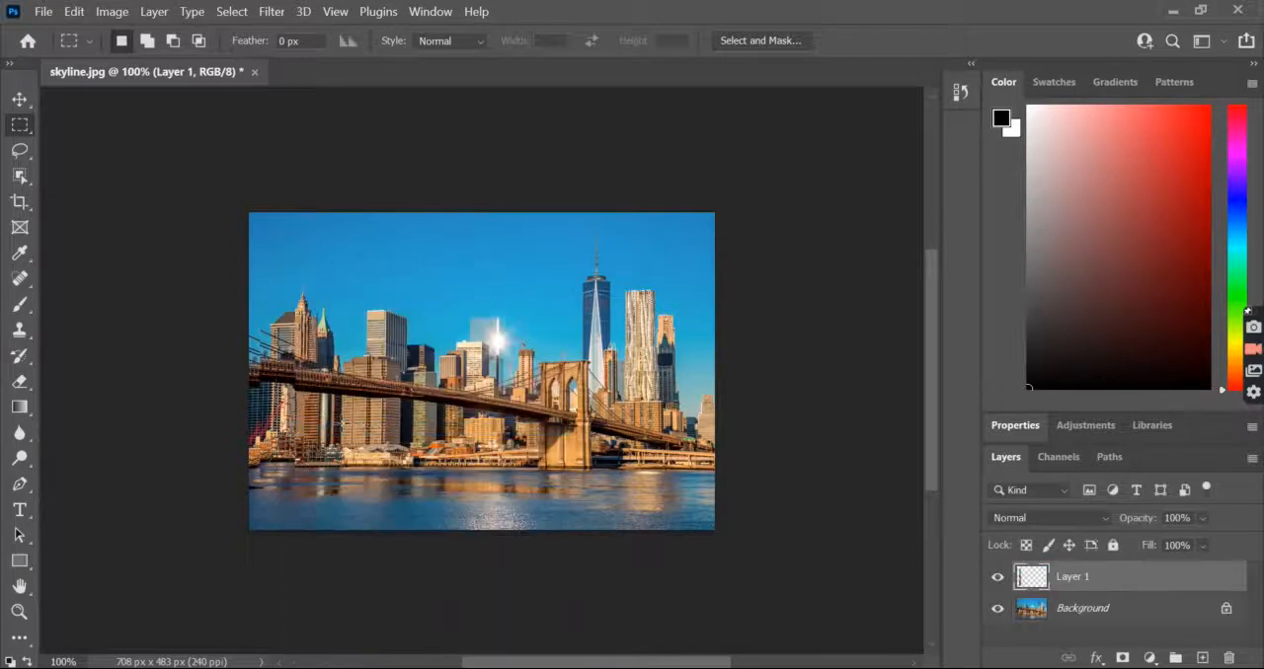
# Move the second strip slightly downward to break the bridge line, and flatten the image
pyautogui.click(21, 99)
pyautogui.moveTo(333, 398); pyautogui.dragTo(301, 404)
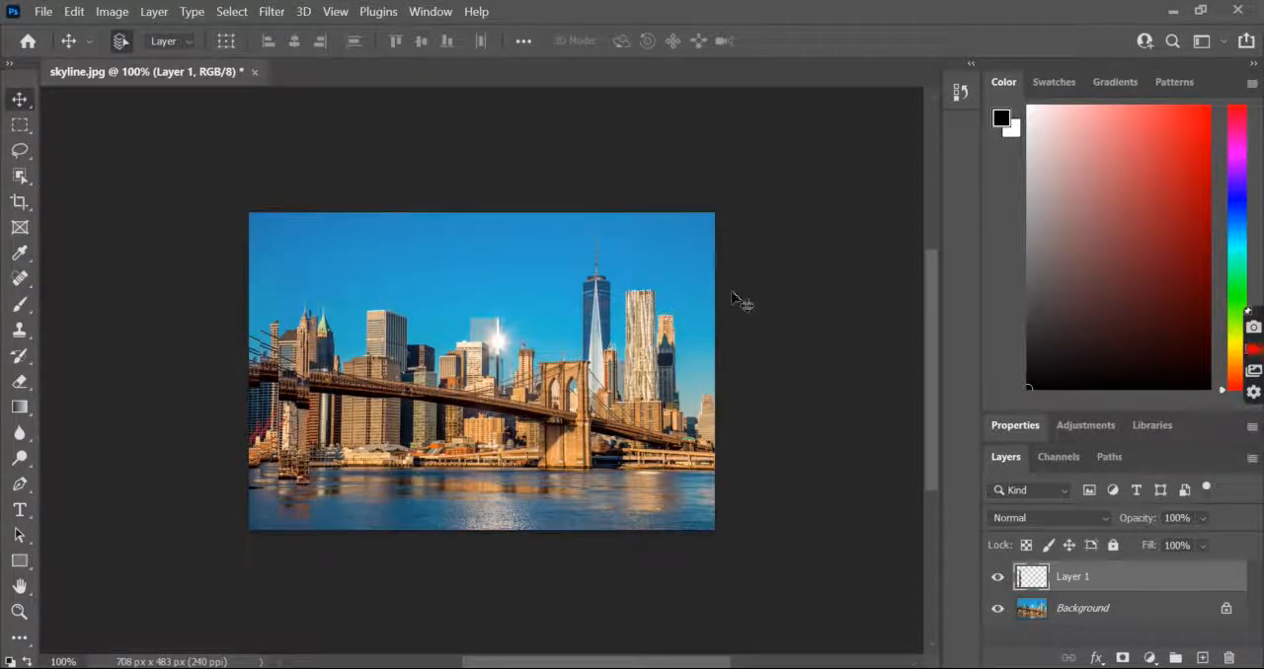
pyautogui.rightClick(1100, 583)
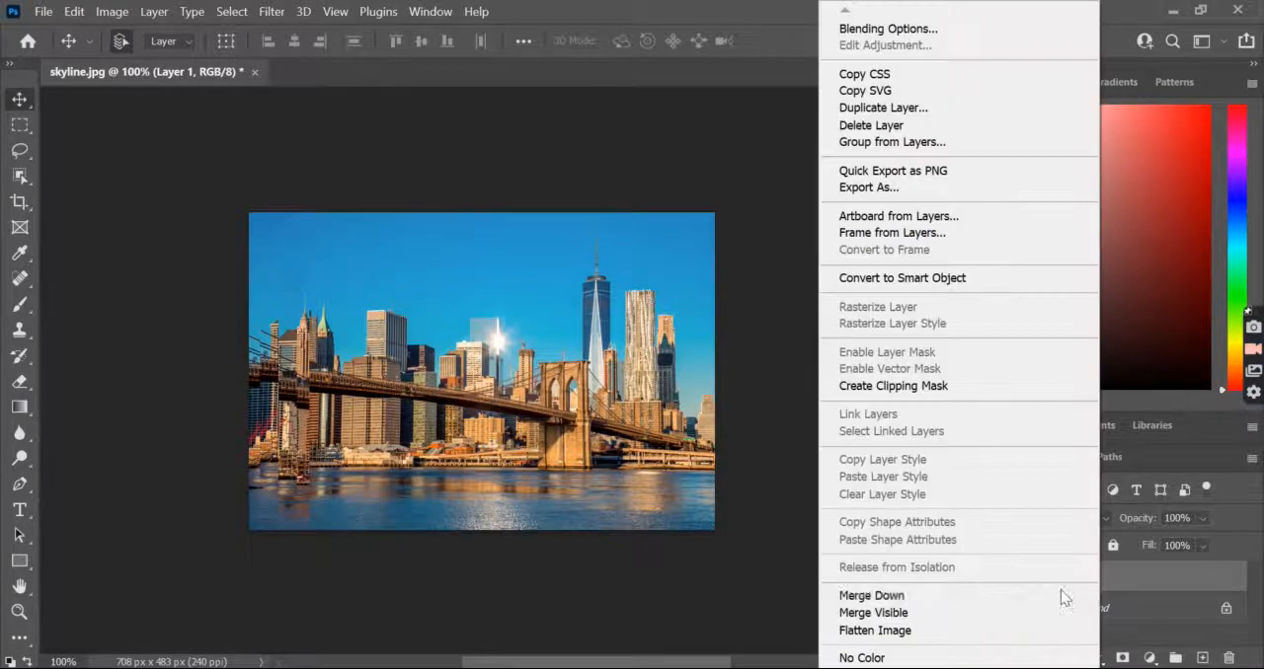
pyautogui.click(893, 631)
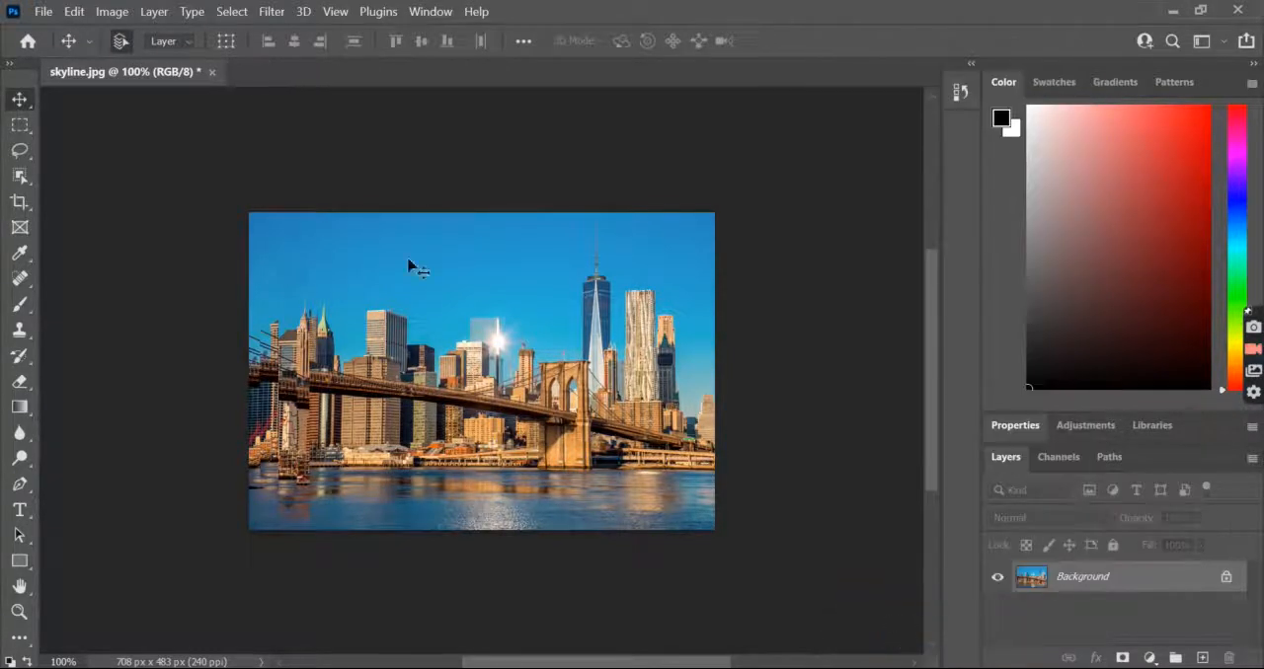
# Select a shorter strip from below the bridge to the photo's bottom edge, right of the second strip, and copy it to a new layer
pyautogui.click(20, 125)
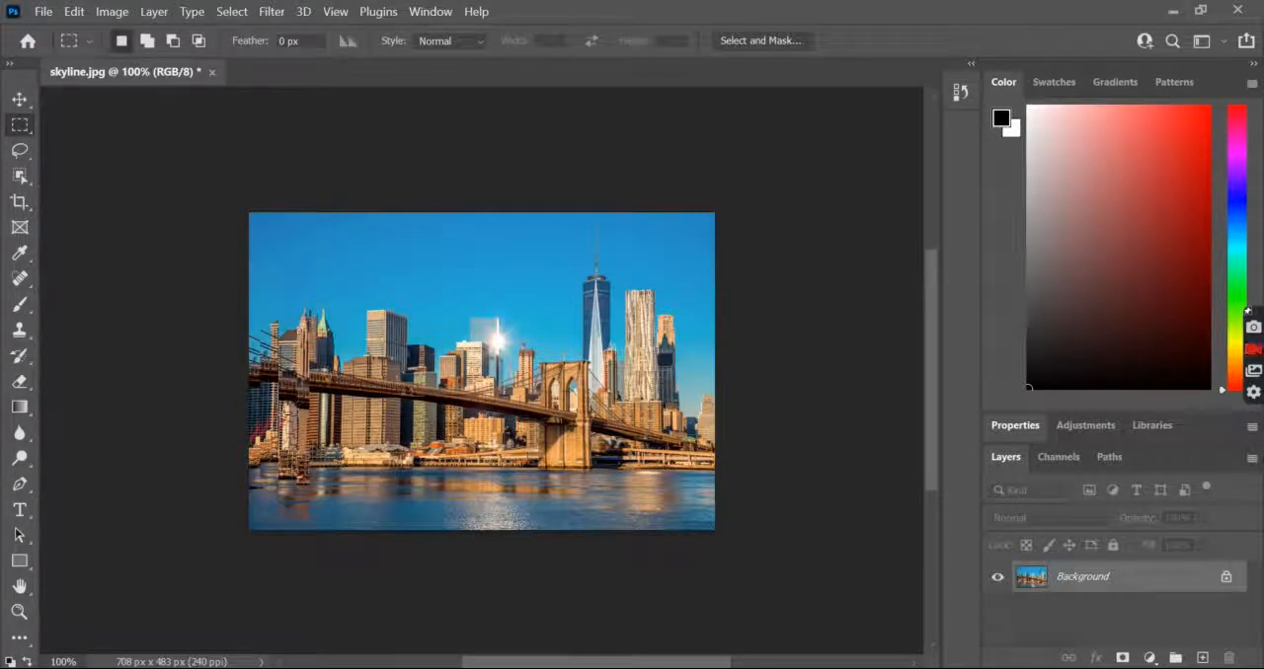
pyautogui.moveTo(301, 414); pyautogui.dragTo(321, 523)
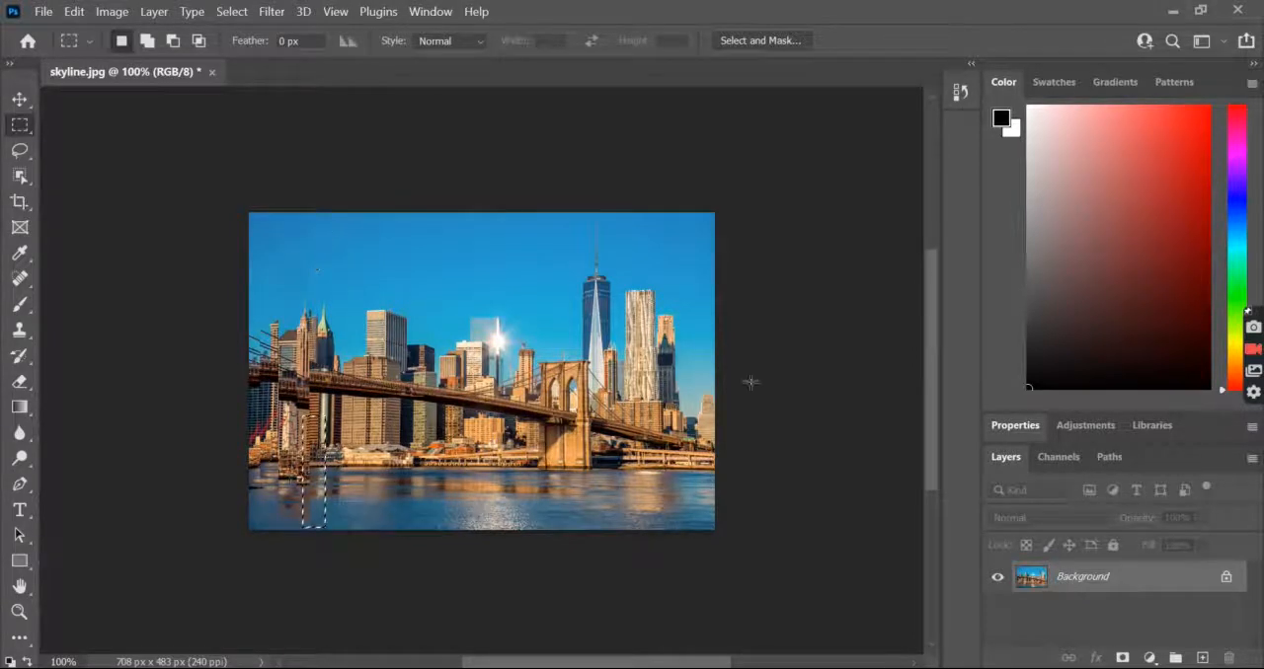
pyautogui.rightClick(327, 427)
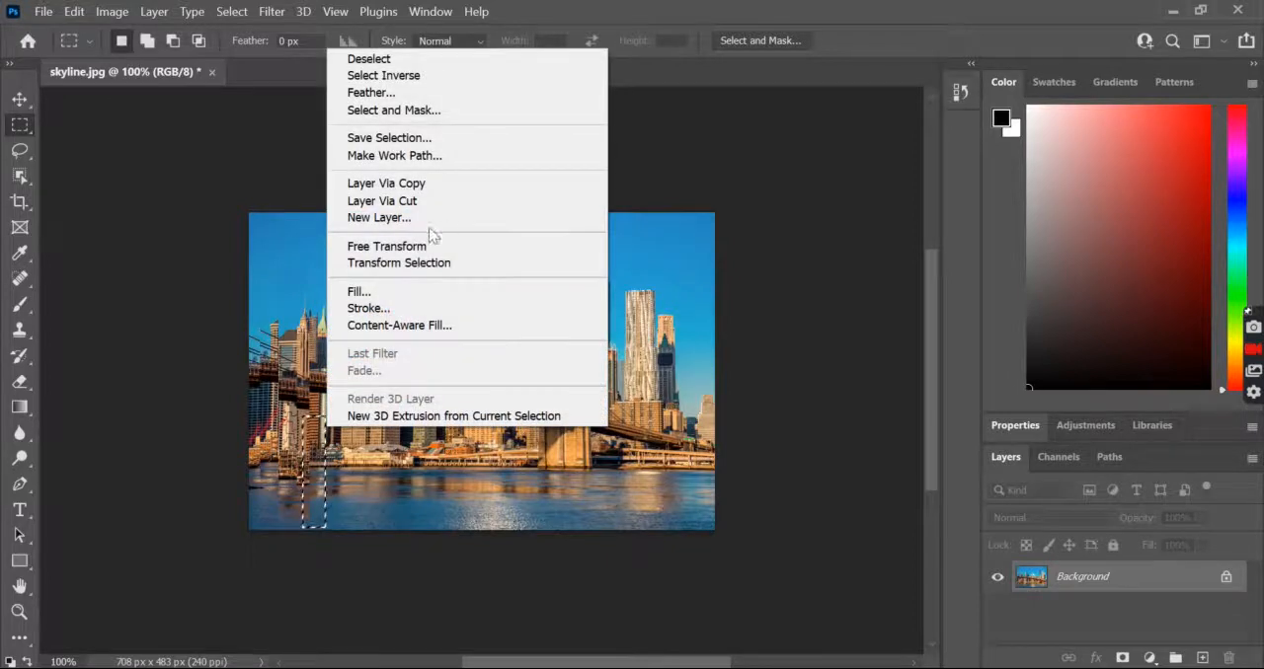
pyautogui.click(408, 187)
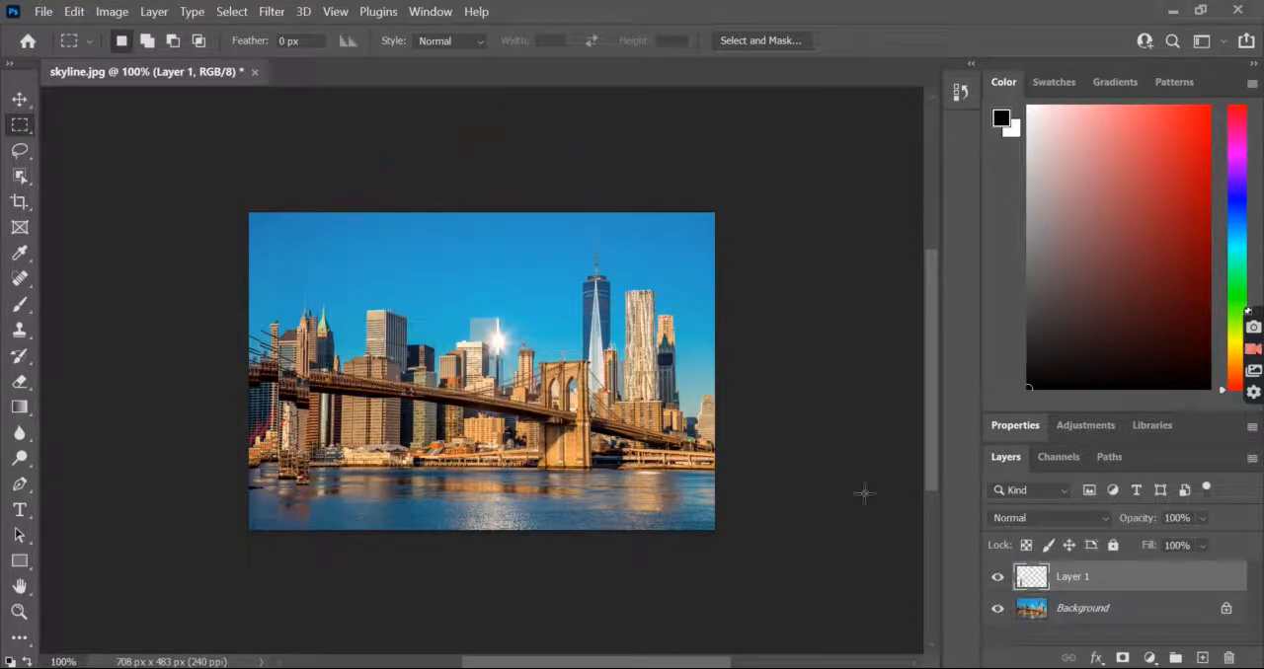
# Offset the short strip below the bridge slightly from its original position and flatten the image
pyautogui.click(20, 100)
pyautogui.moveTo(310, 418); pyautogui.dragTo(321, 439)
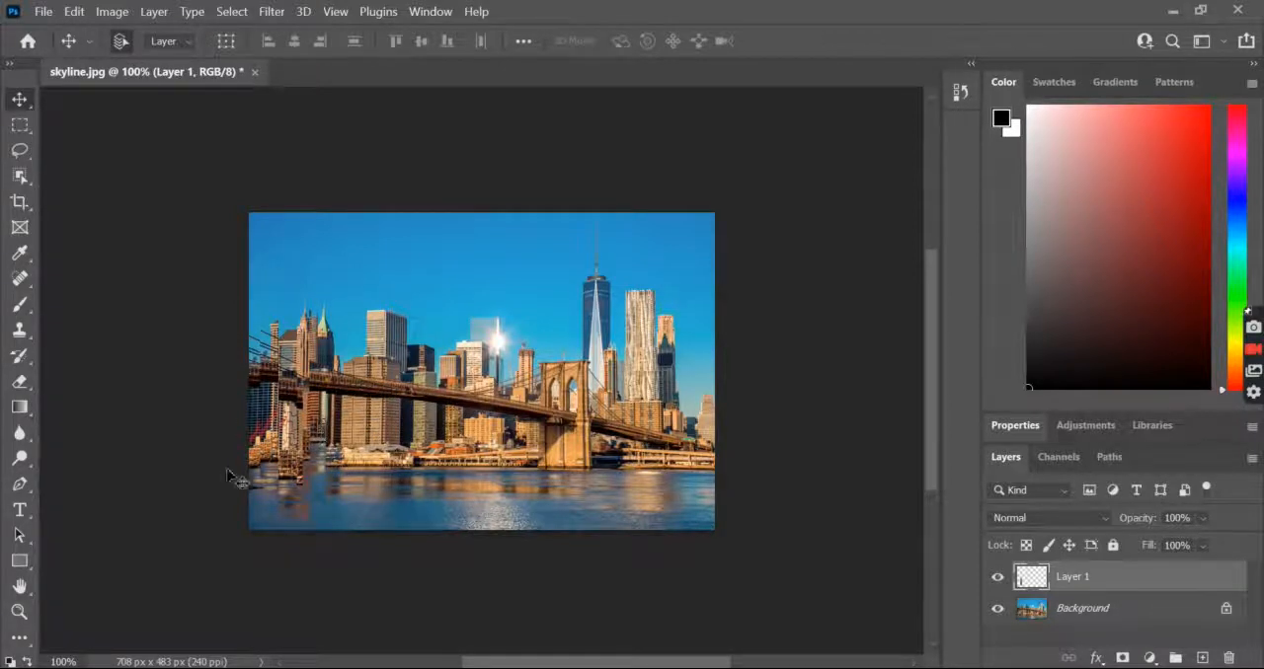
pyautogui.rightClick(1105, 578)
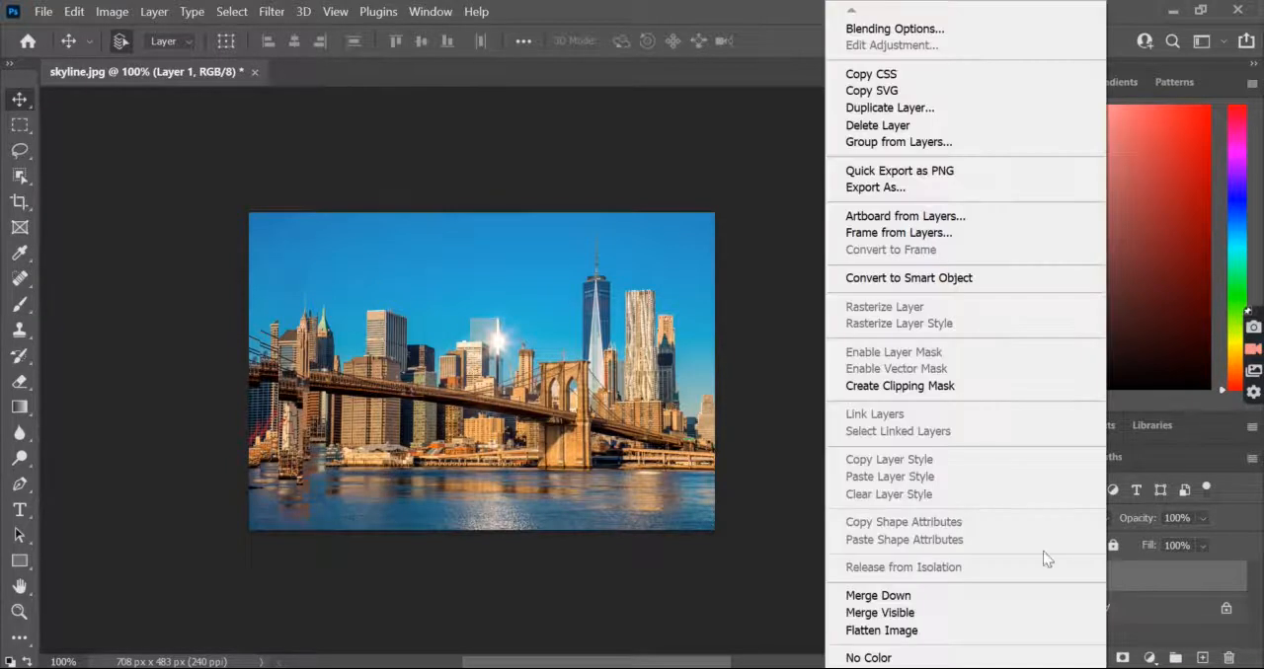
pyautogui.click(908, 632)
# Select a narrow strip from the sky down to the bridge, above the short strip, and put a copy on a new layer
pyautogui.click(21, 125)
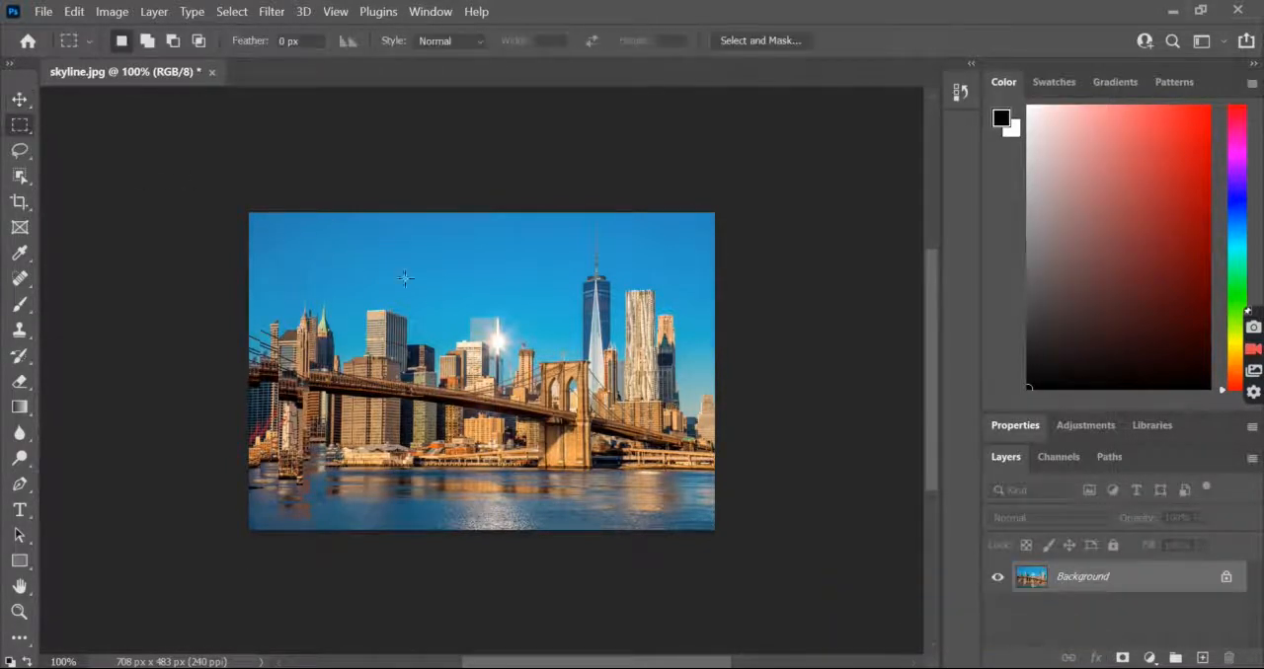
pyautogui.moveTo(298, 226); pyautogui.dragTo(323, 391)
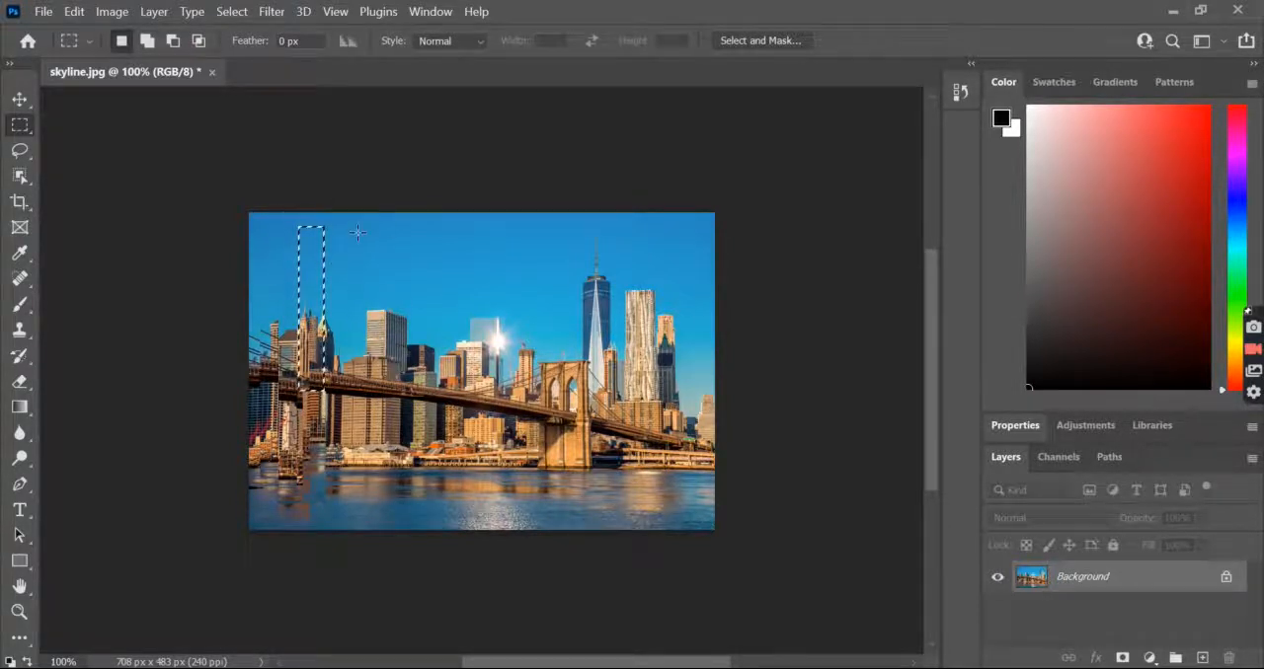
pyautogui.rightClick(313, 277)
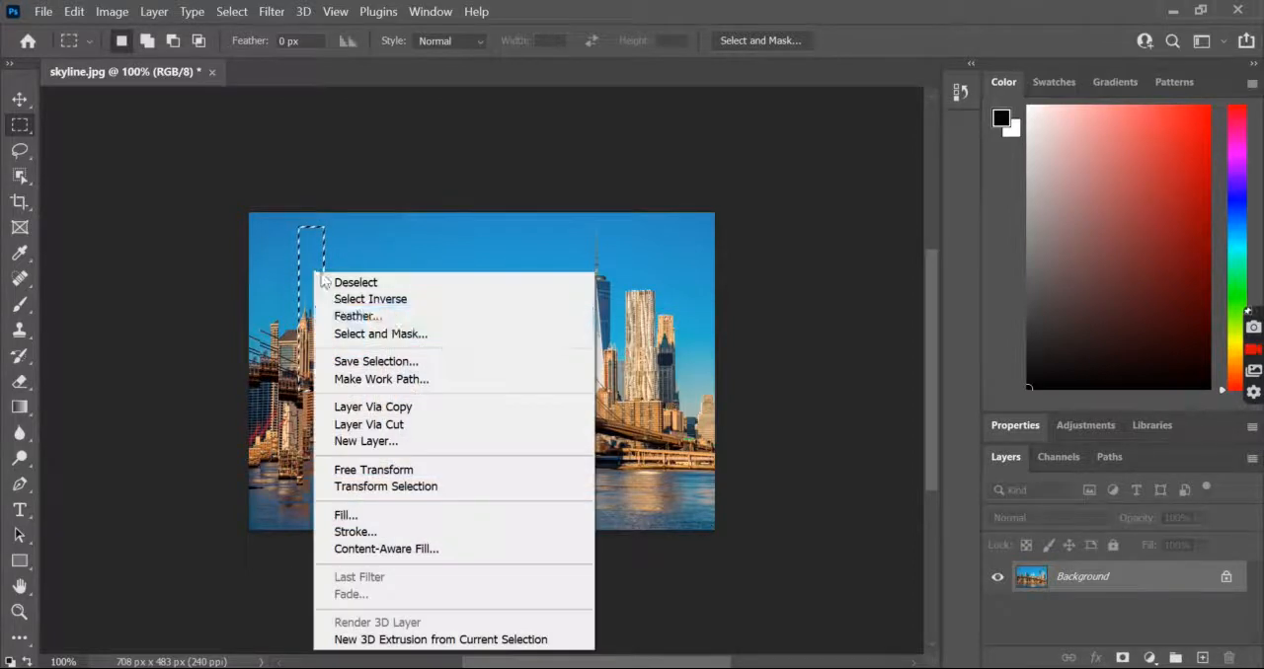
pyautogui.click(379, 425)
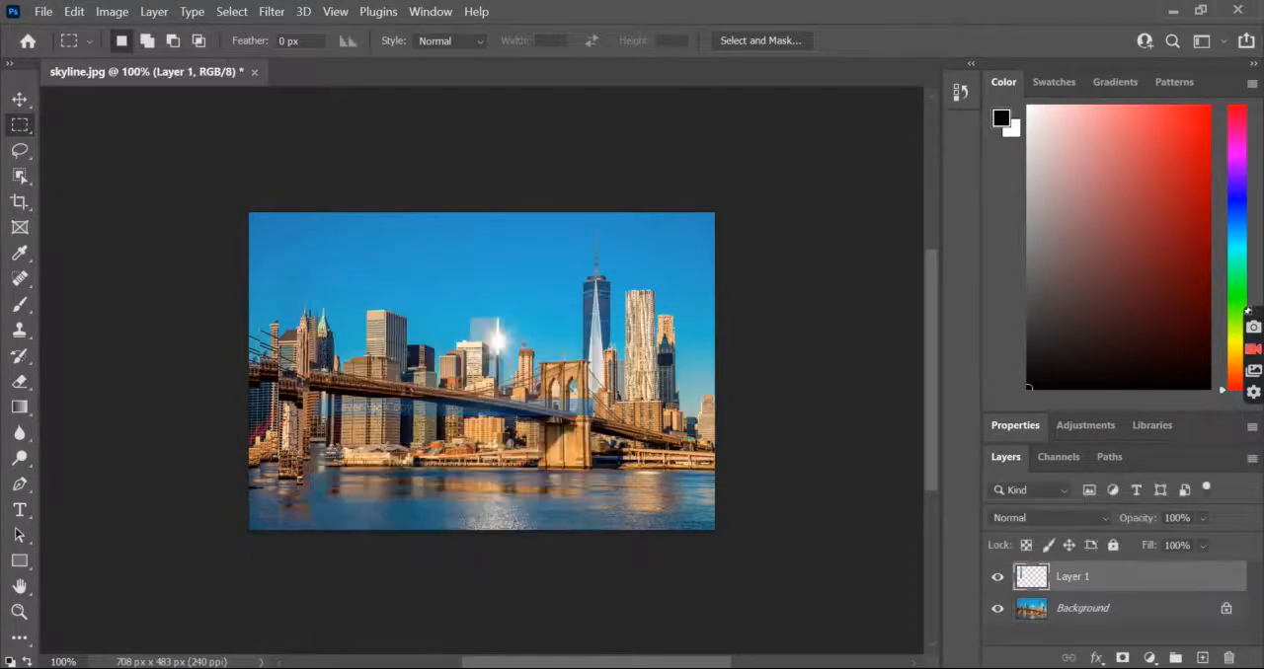
# Move the sky-to-bridge strip upward and slightly left so its towers rise above the neighbouring buildings, and flatten the image
pyautogui.click(22, 99)
pyautogui.moveTo(316, 336); pyautogui.dragTo(310, 279)
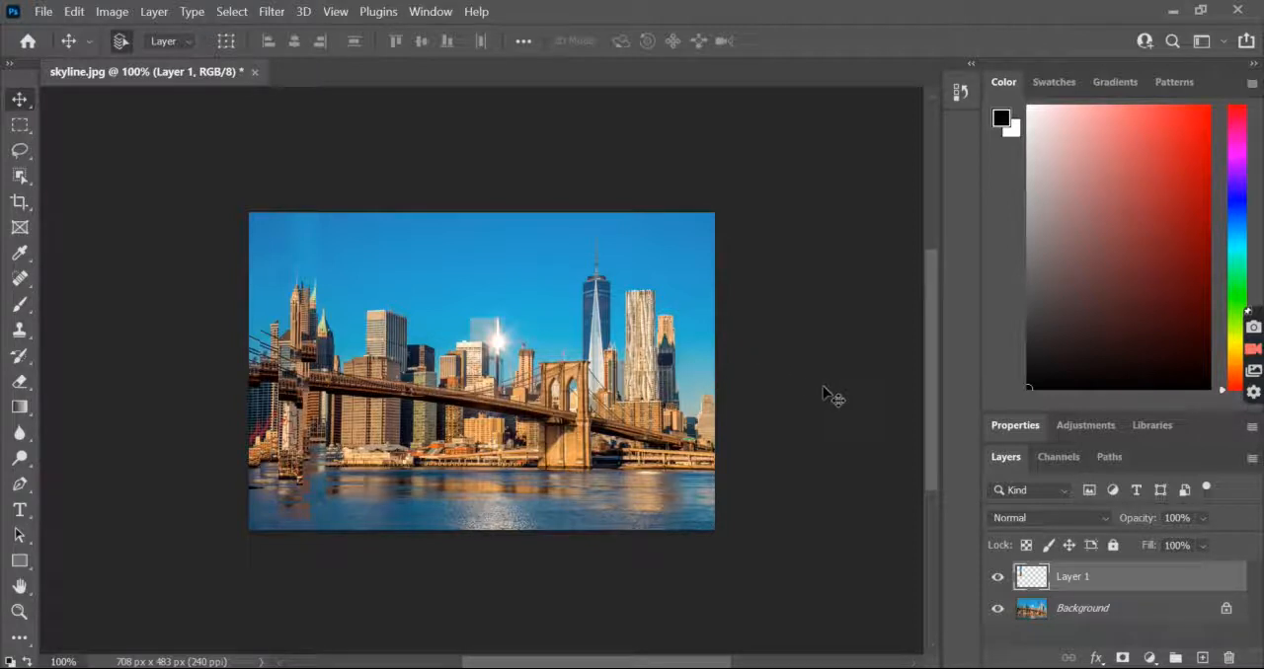
pyautogui.rightClick(1110, 584)
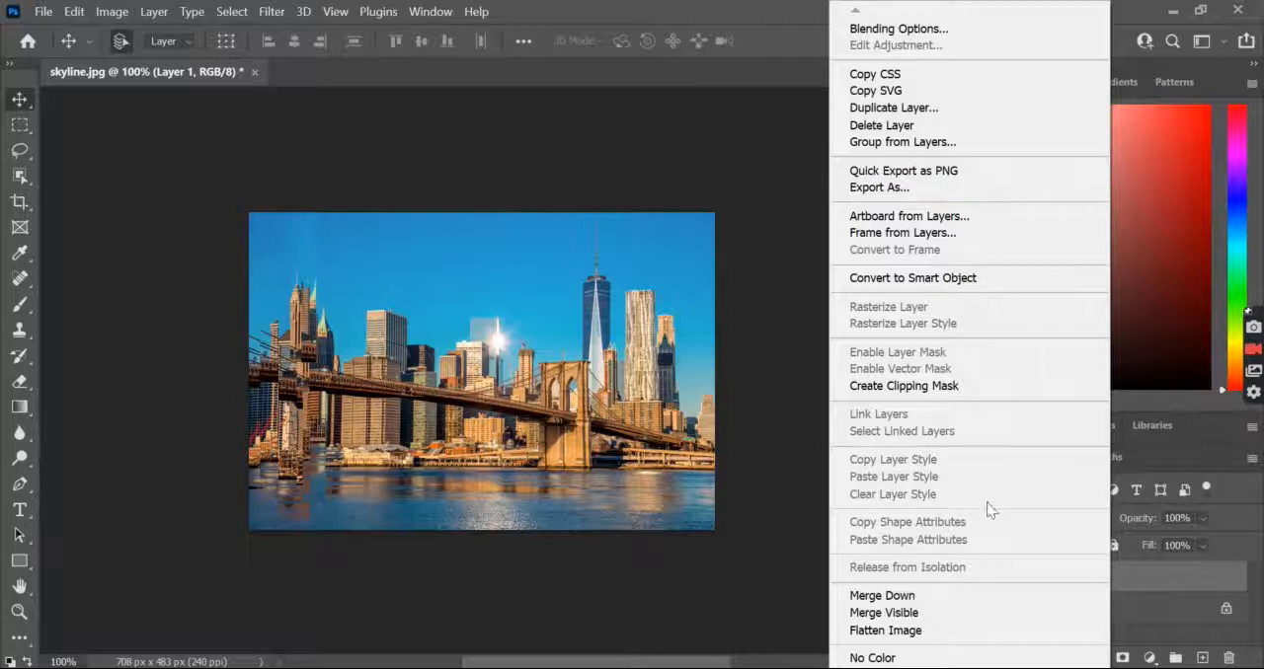
pyautogui.click(896, 633)
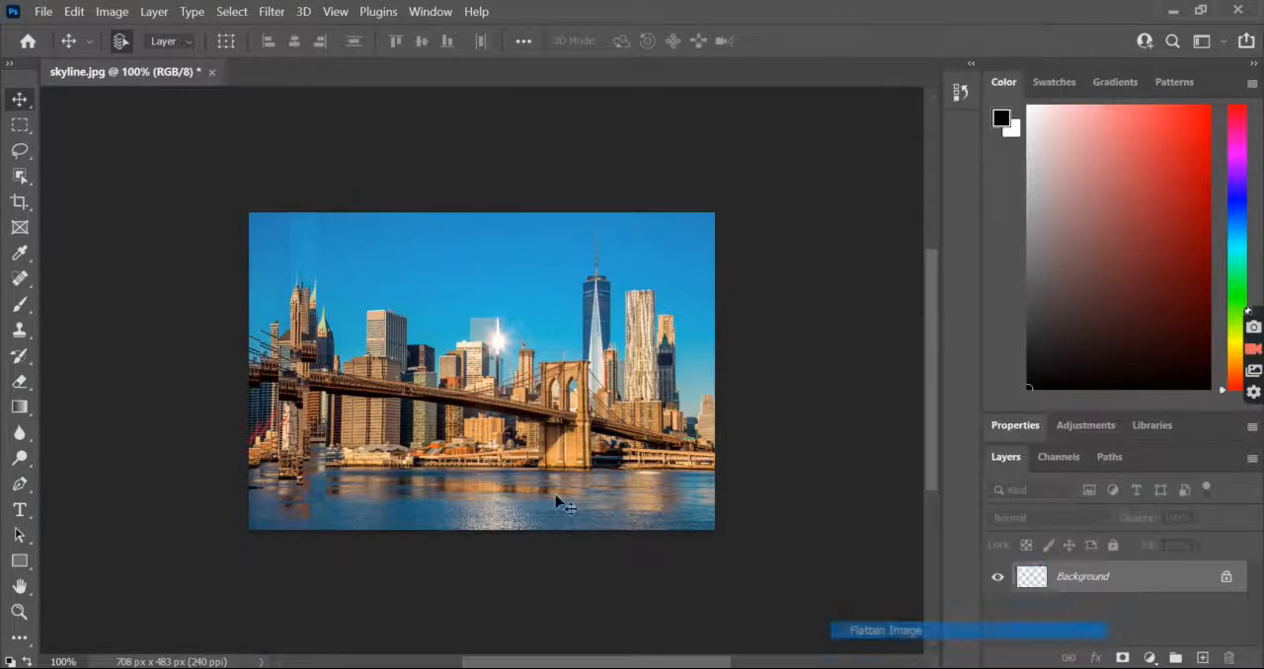
# Select a narrow strip of water from just below the shoreline to the photo's bottom edge, right of the earlier strips, and copy it to a new layer
pyautogui.click(20, 124)
pyautogui.moveTo(325, 441); pyautogui.dragTo(336, 526)
pyautogui.moveTo(337, 524); pyautogui.dragTo(337, 528)
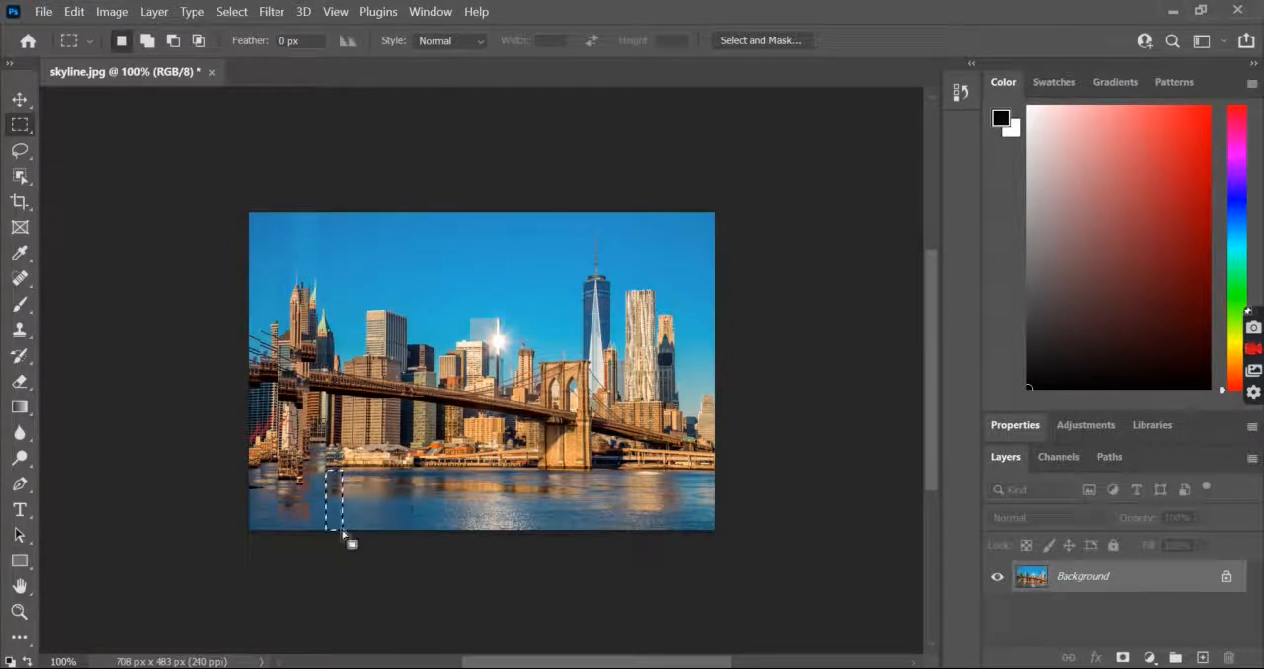
pyautogui.rightClick(348, 484)
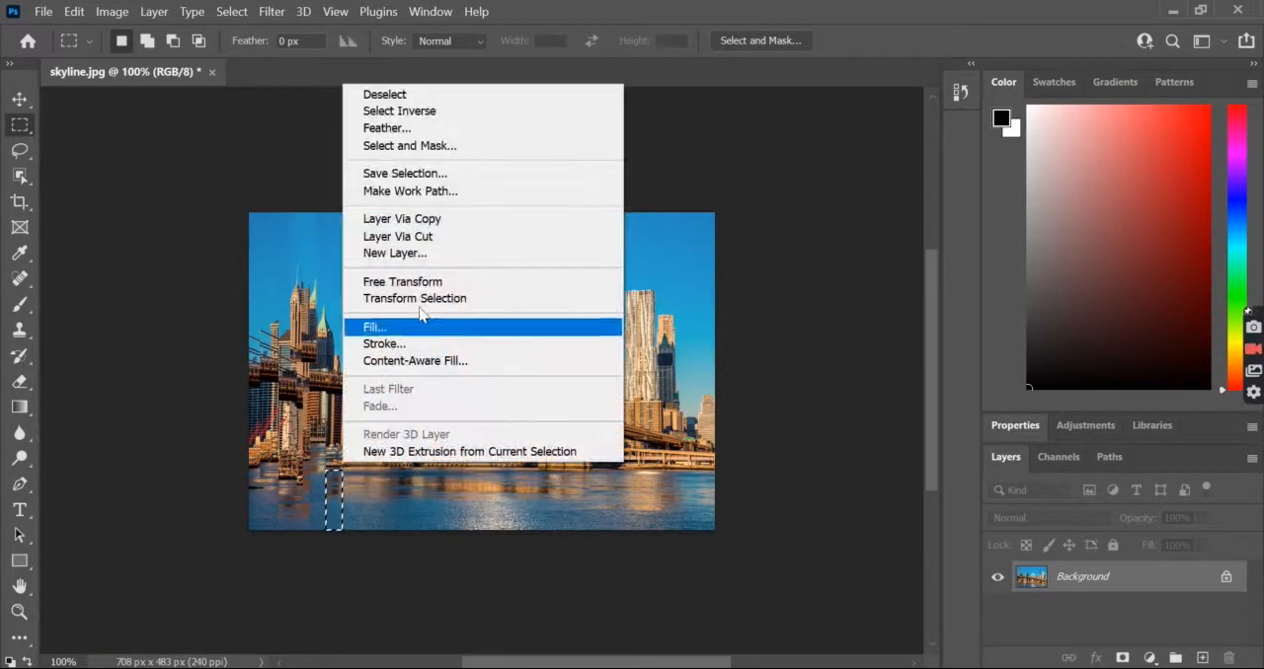
pyautogui.click(431, 220)
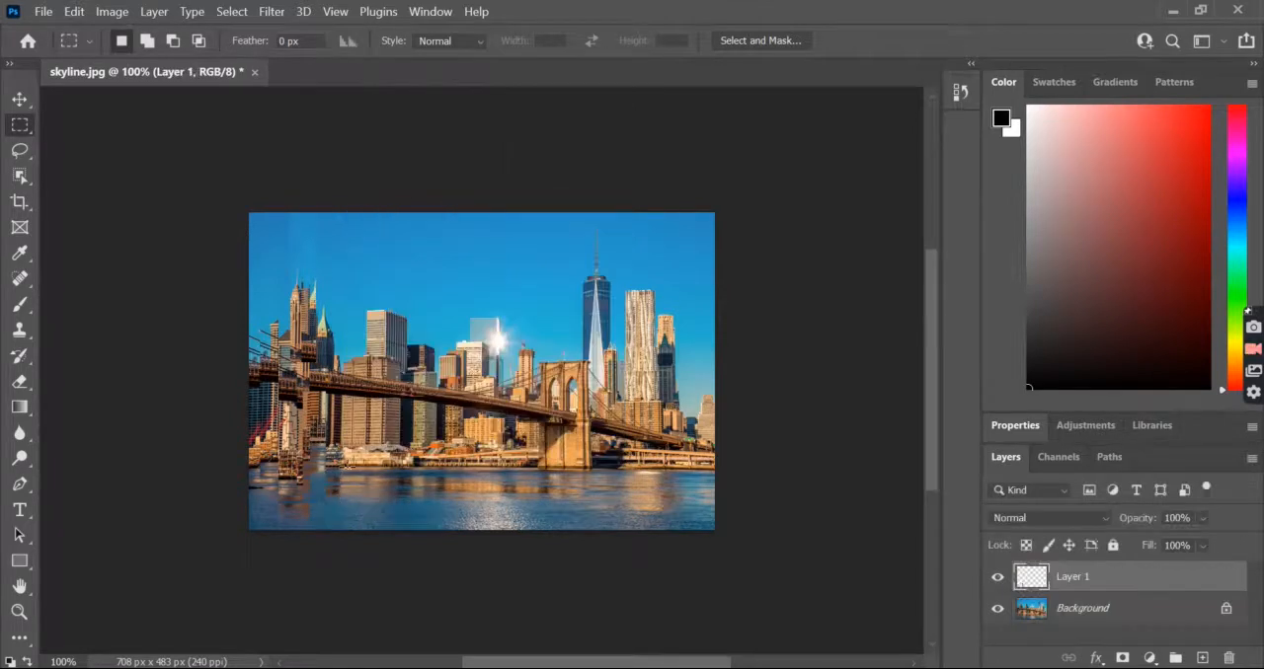
# Rotate the copied water strip about 180° with Free Transform and move it near the photo's left edge, to about X 38 px, Y 437 px
pyautogui.click(20, 101)
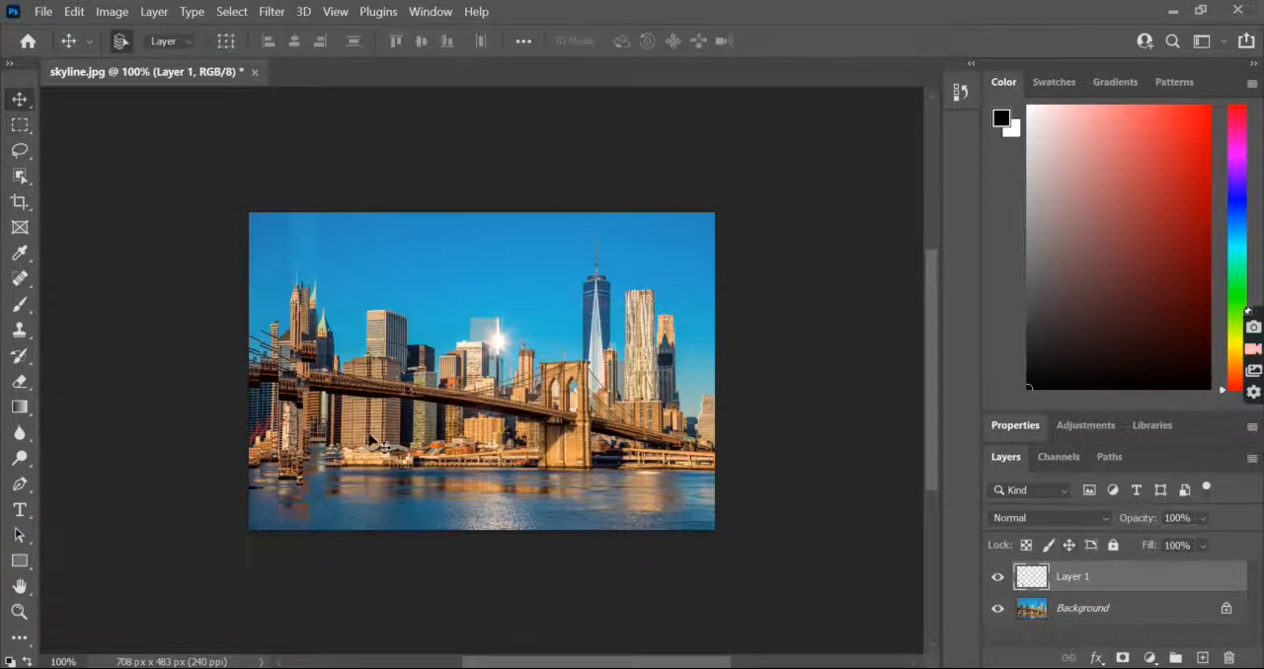
pyautogui.hotkey('ctrl', 't')
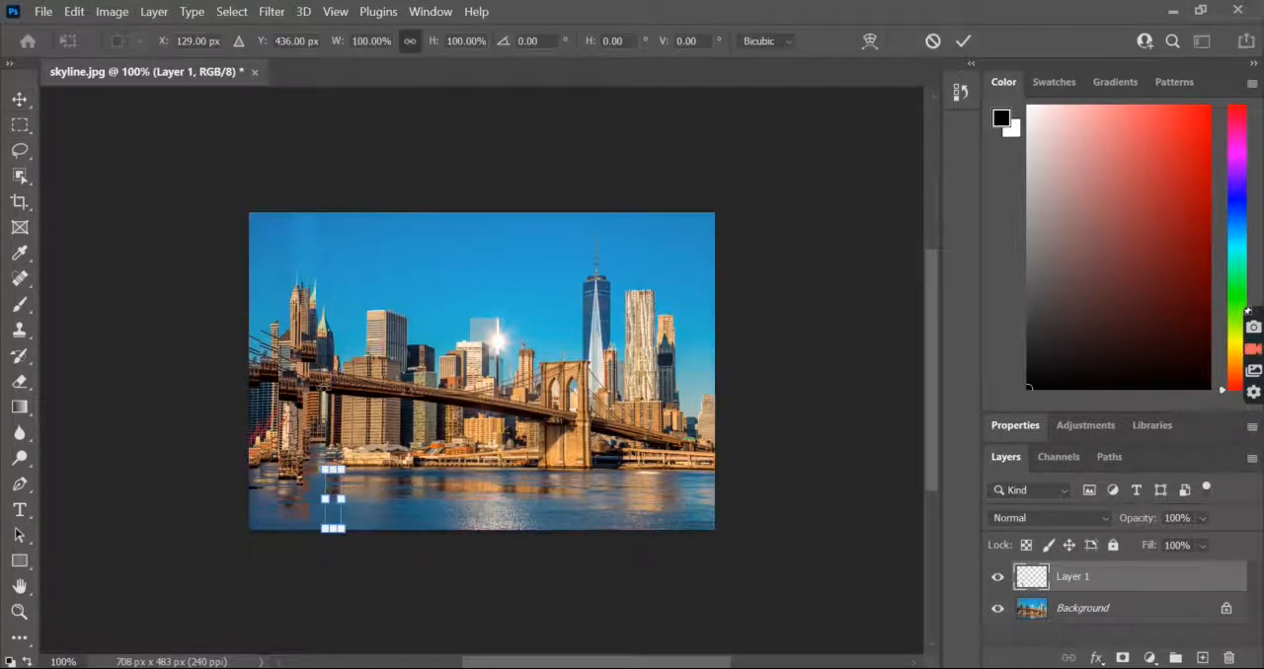
pyautogui.moveTo(334, 456); pyautogui.dragTo(342, 556)
pyautogui.moveTo(335, 494); pyautogui.dragTo(324, 494)
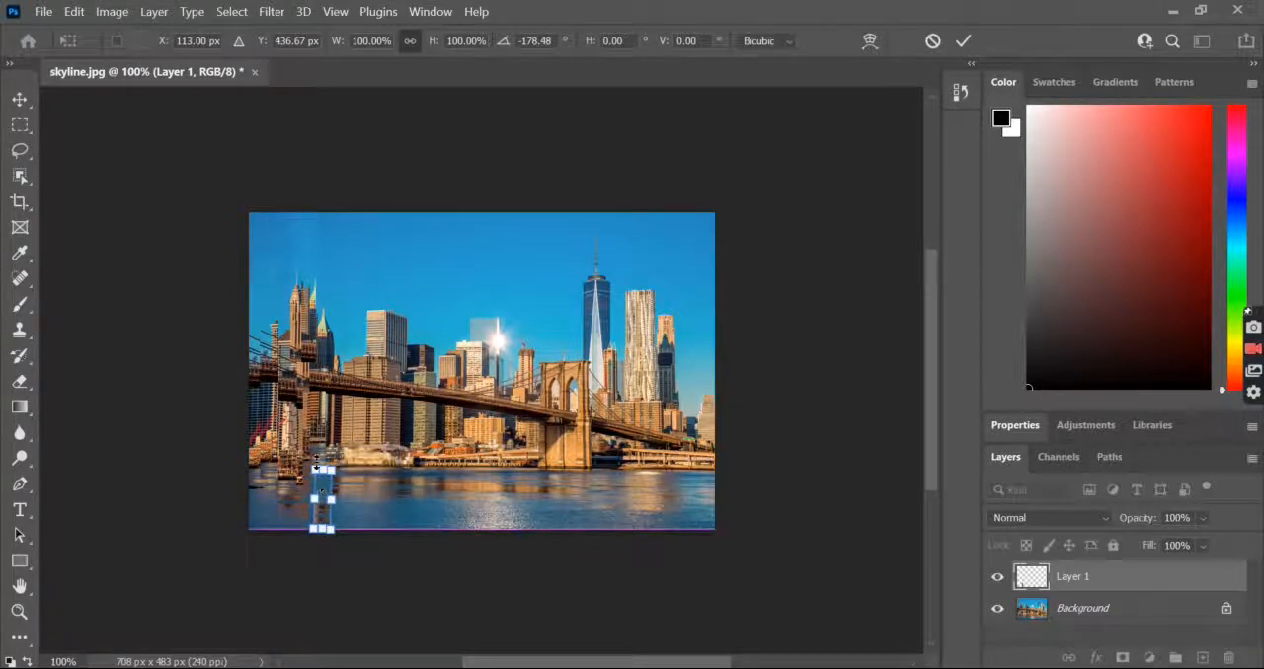
pyautogui.moveTo(312, 450); pyautogui.dragTo(308, 449)
pyautogui.moveTo(326, 496); pyautogui.dragTo(277, 500)
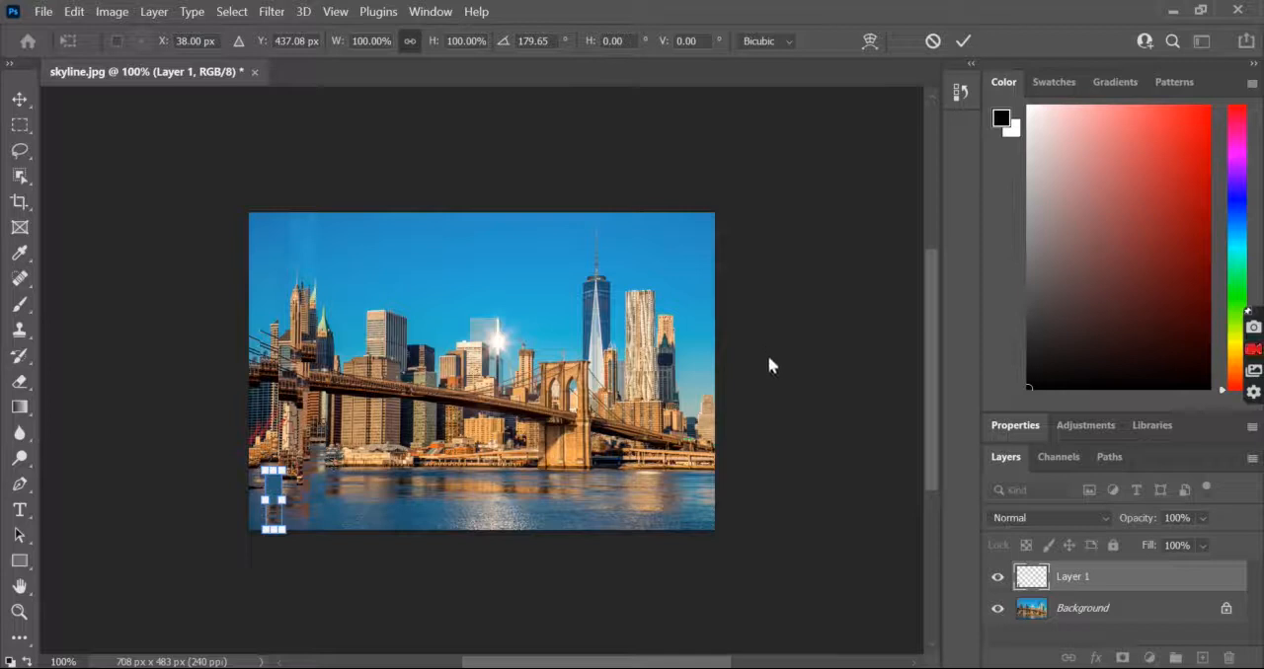
pyautogui.press('Return')
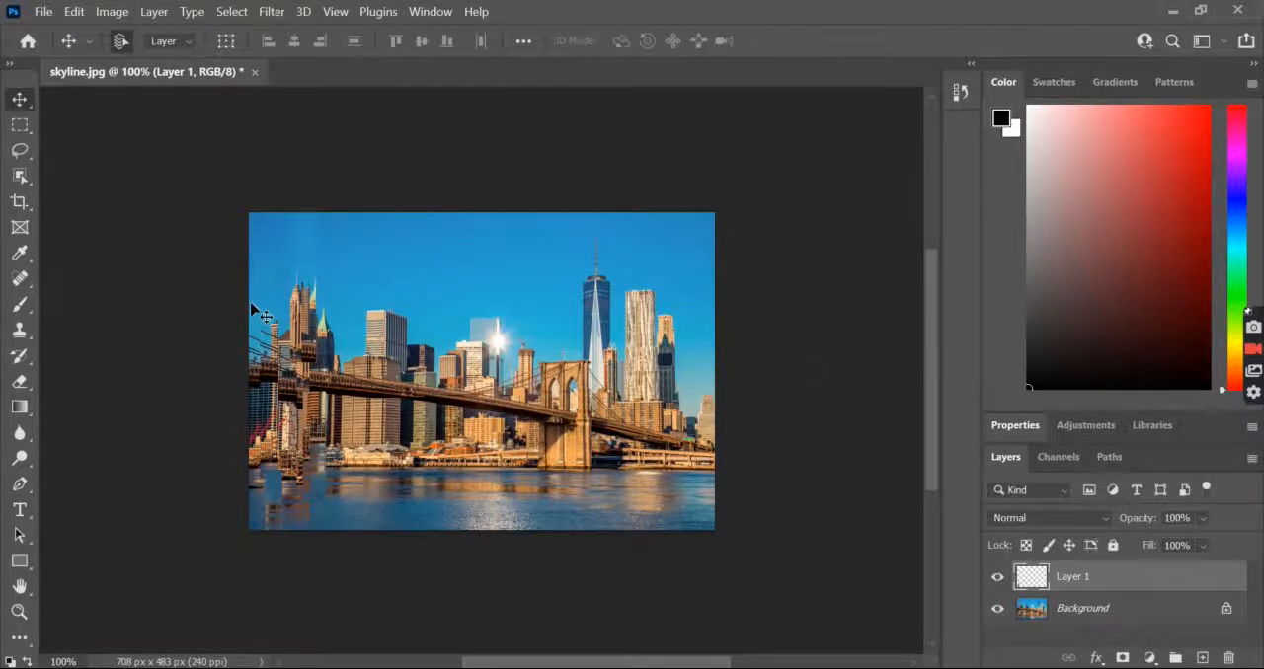